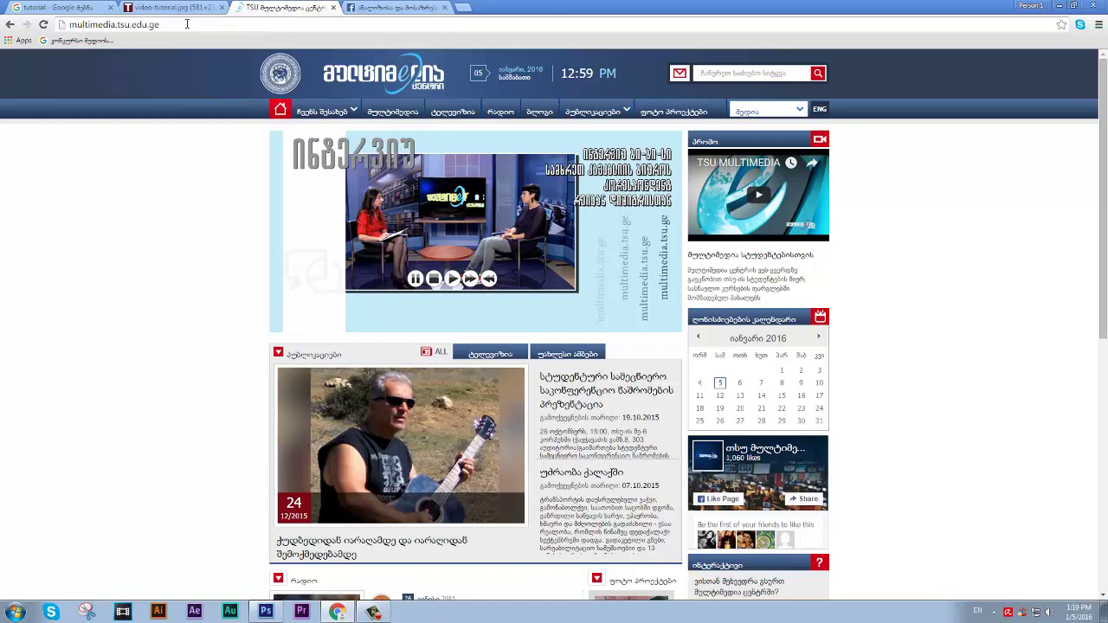
# Open multimedia.tsu.edu.ge/admin and log in to the CMS with the account's user name and password.
pyautogui.write('/admin')
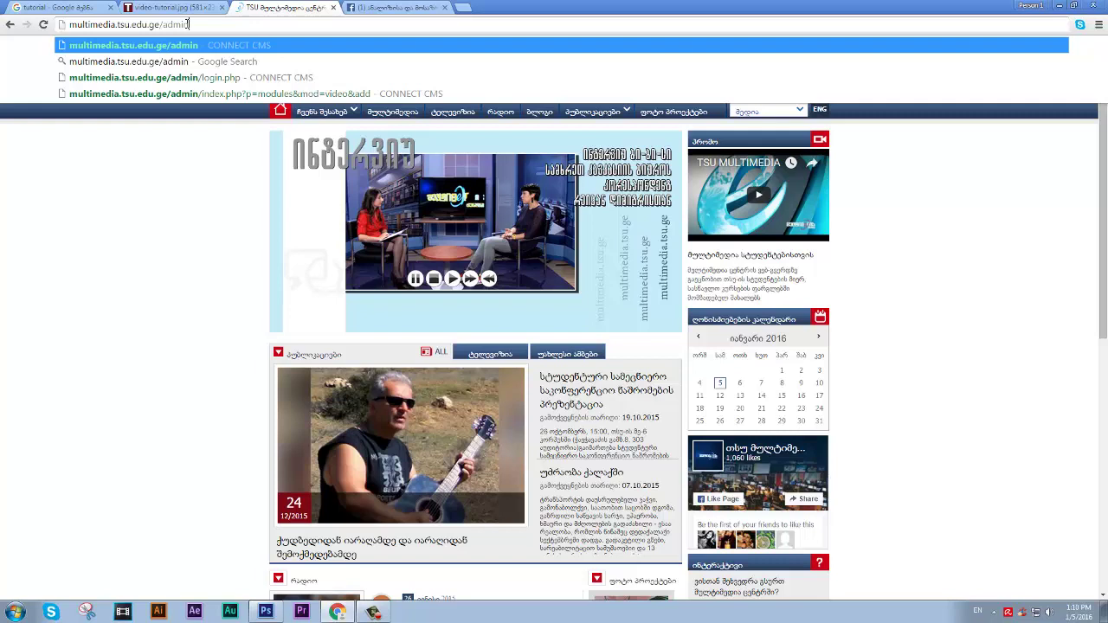
pyautogui.press('Return')
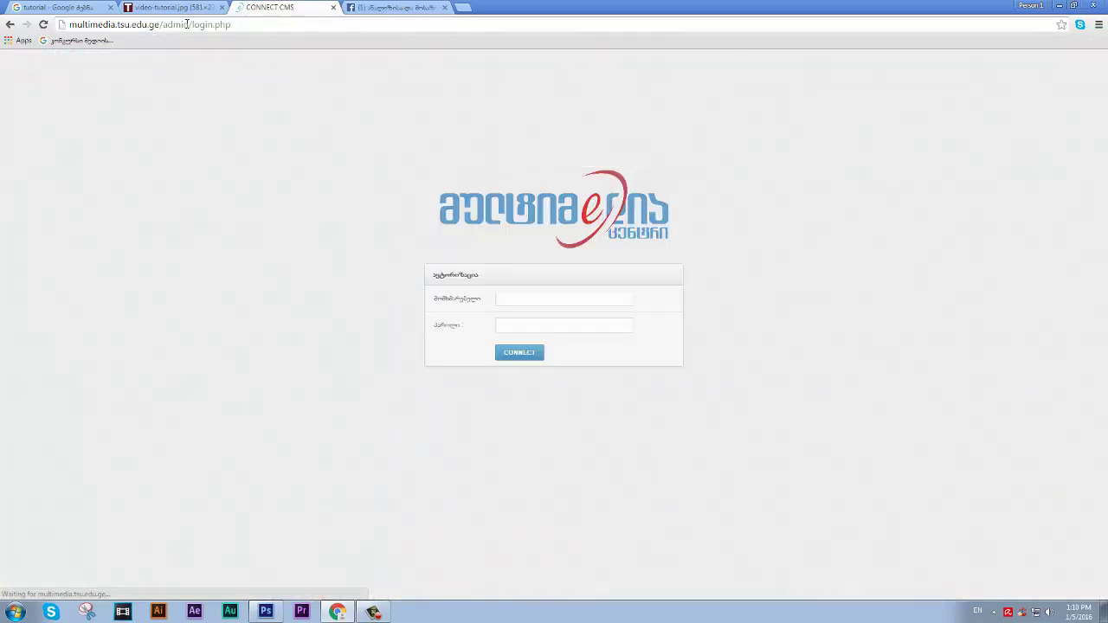
pyautogui.write('beqa')
pyautogui.press('Tab')
pyautogui.write('*****')
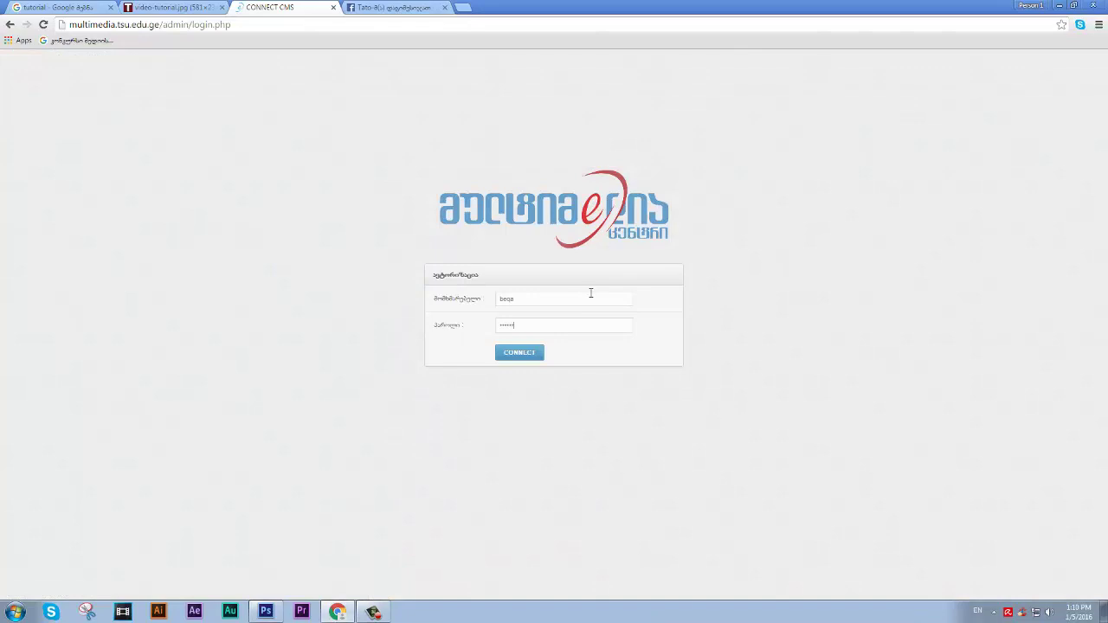
pyautogui.click(517, 356)
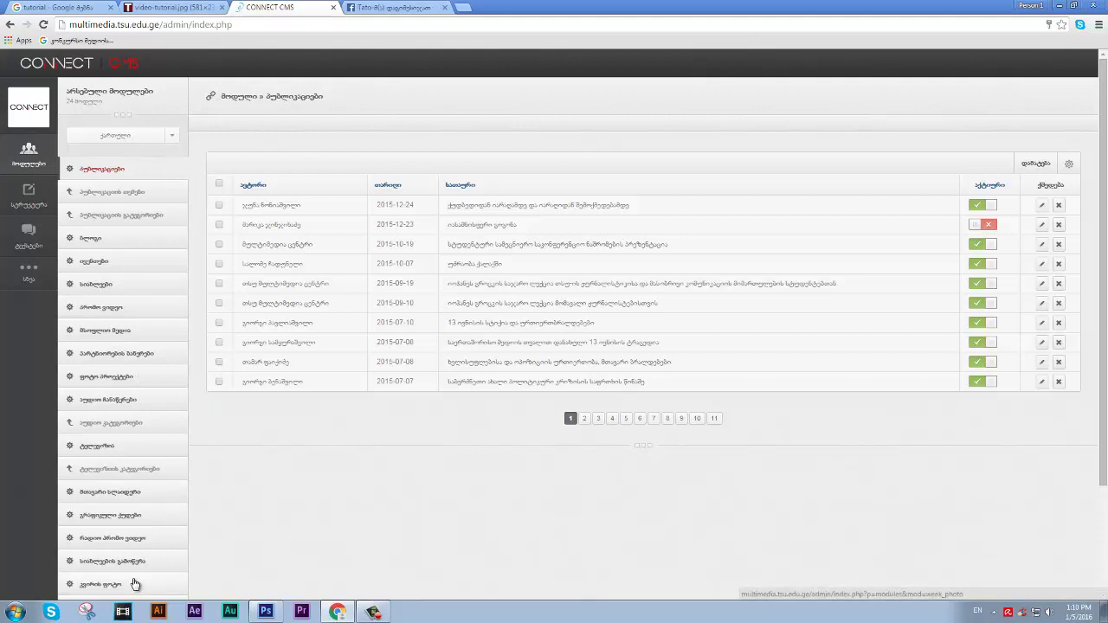
# Open the publications module and start adding a new publication record.
pyautogui.click(131, 169)
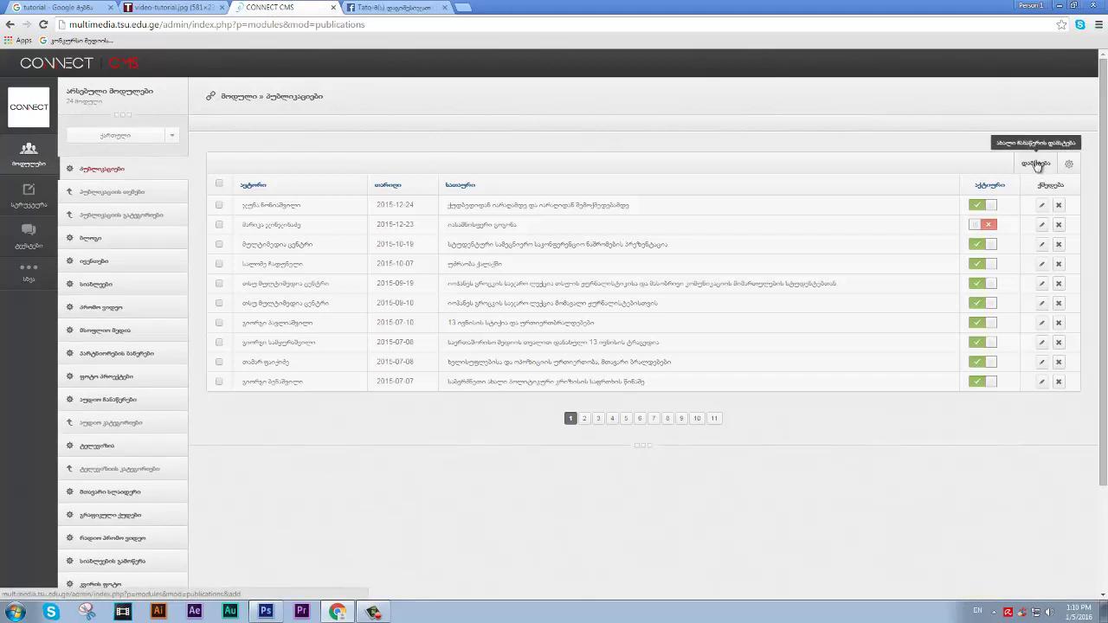
pyautogui.click(1036, 164)
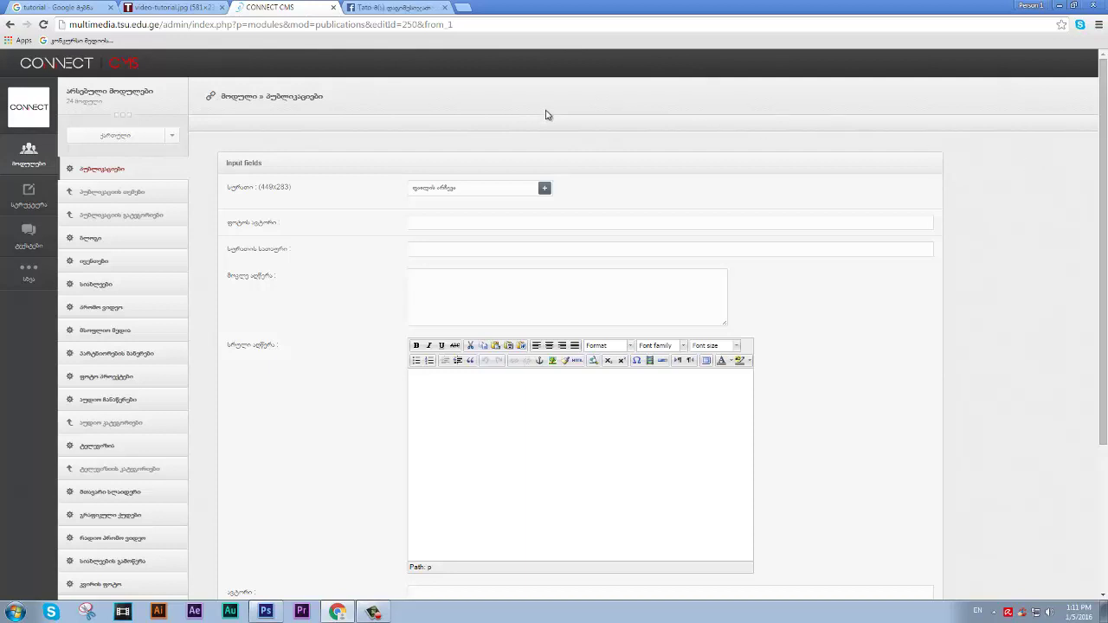
# Open multimedia.tsu.edu.ge in a new tab and examine how the featured guitar publication appears on the home page and as a full article.
pyautogui.click(465, 9)
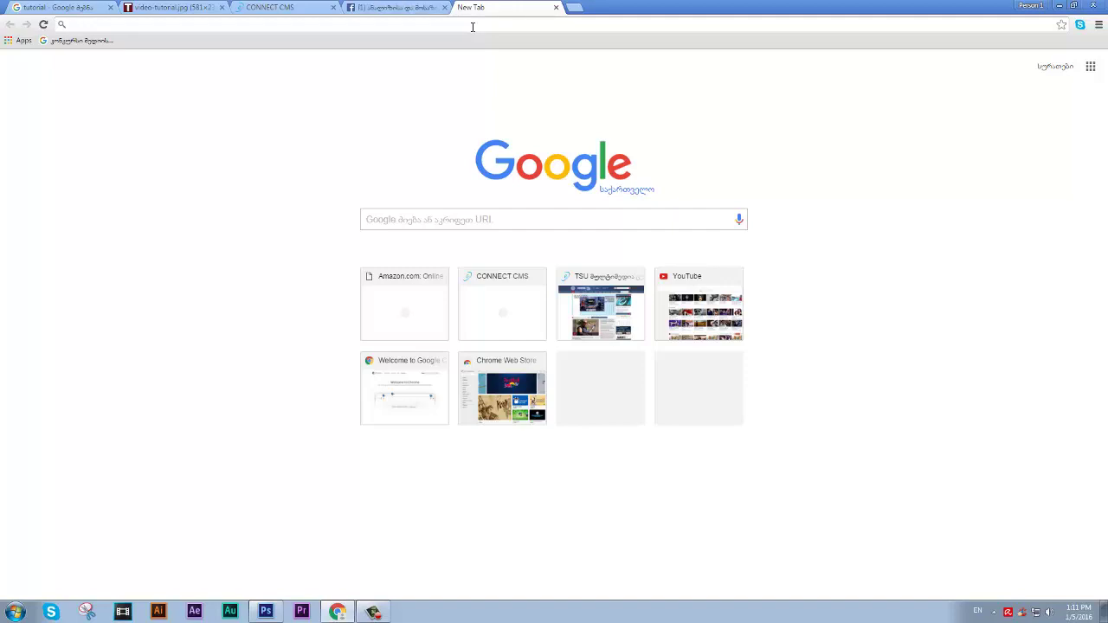
pyautogui.write('multimedia.tsu.edu.ge')
pyautogui.press('Return')
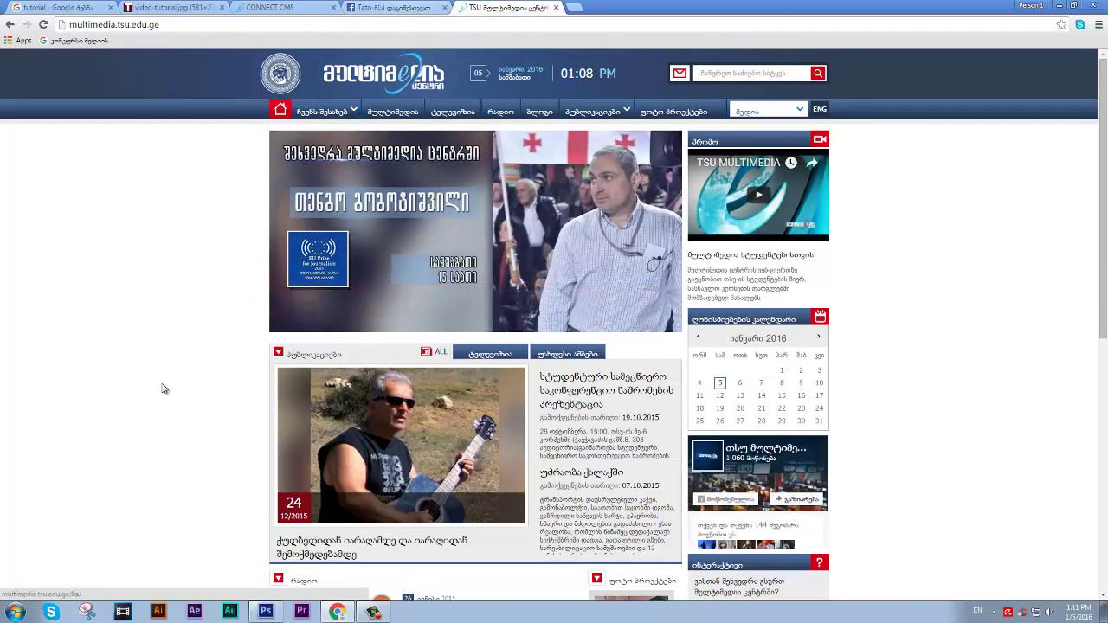
pyautogui.scroll(-2, 164, 355)
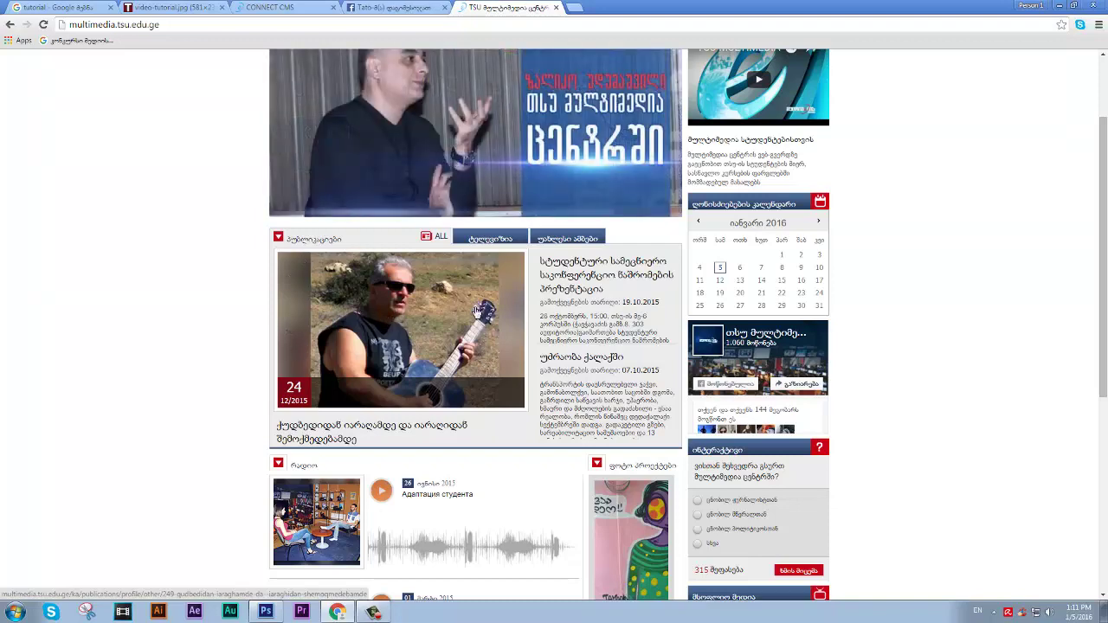
pyautogui.click(426, 342)
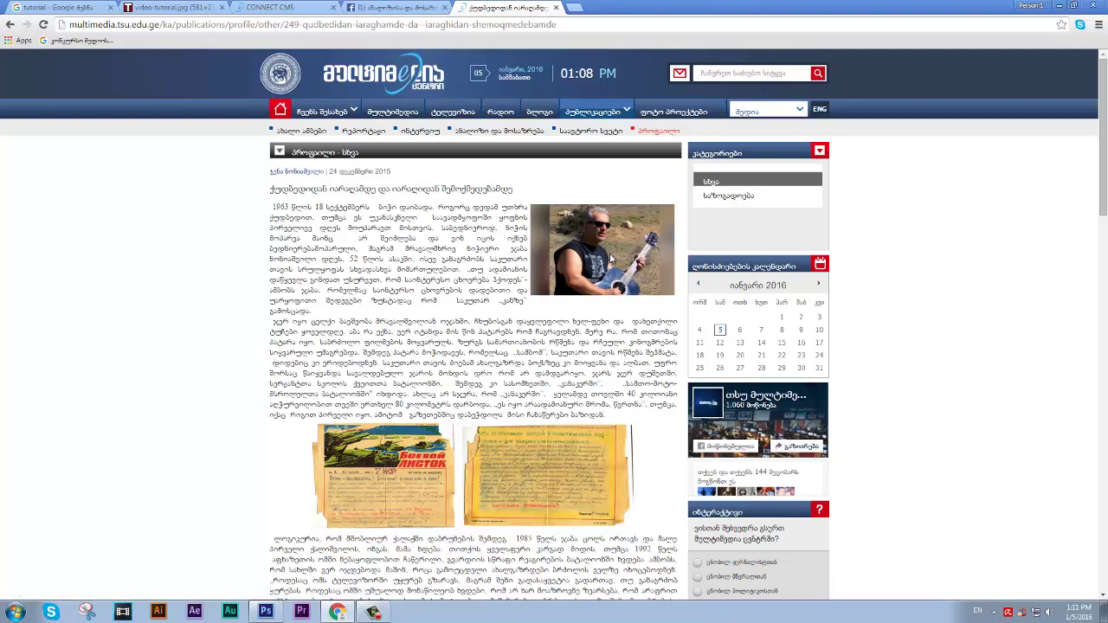
pyautogui.scroll(-2, 487, 344)
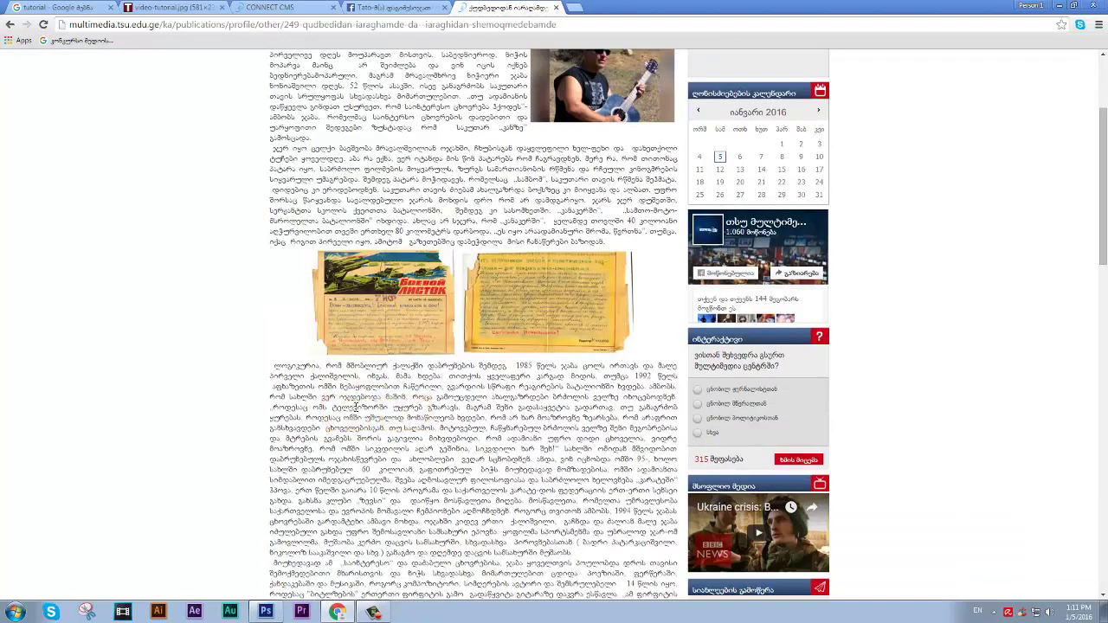
pyautogui.scroll(2, 368, 375)
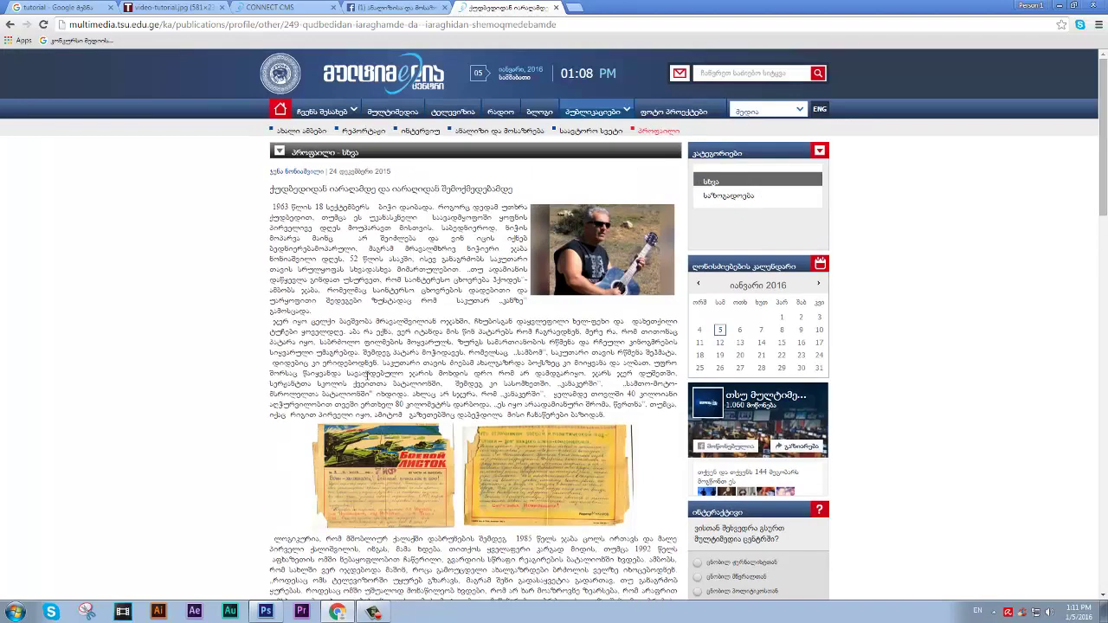
pyautogui.click(10, 27)
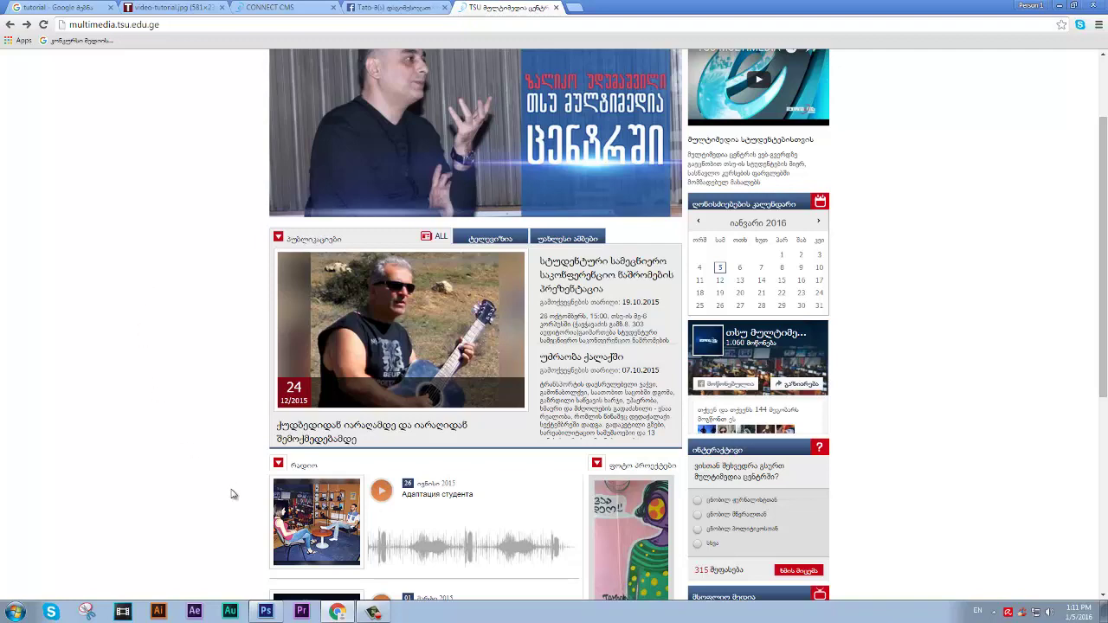
# Return to the CMS publication form and check the required dimensions of the publication picture.
pyautogui.click(277, 7)
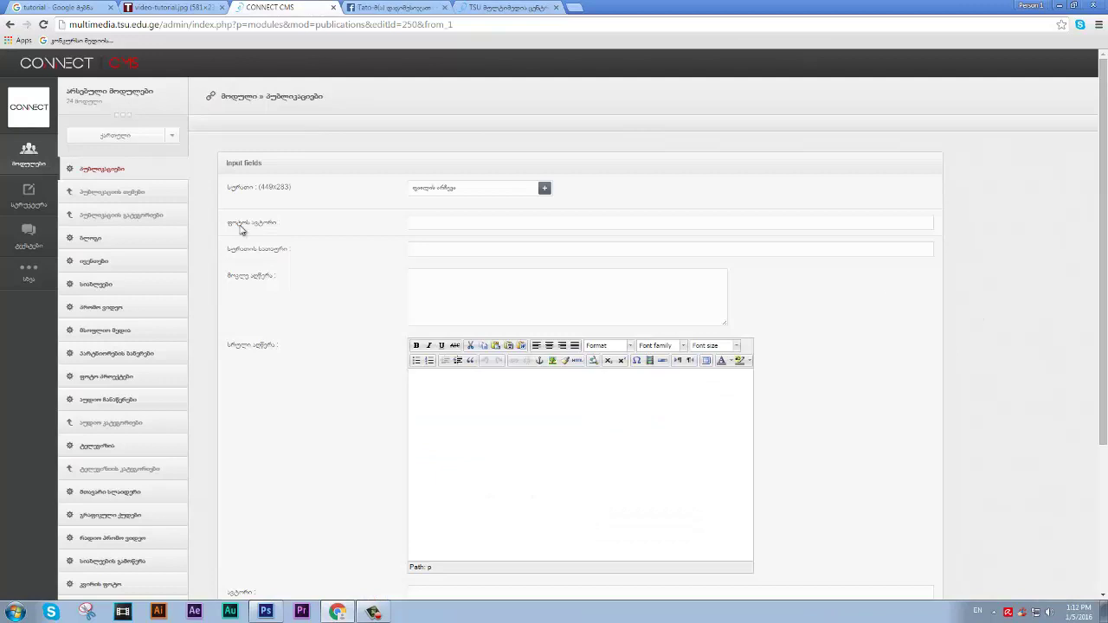
pyautogui.moveTo(274, 187)
pyautogui.mouseDown()
pyautogui.moveTo(261, 187)
pyautogui.moveTo(293, 194)
pyautogui.mouseUp()
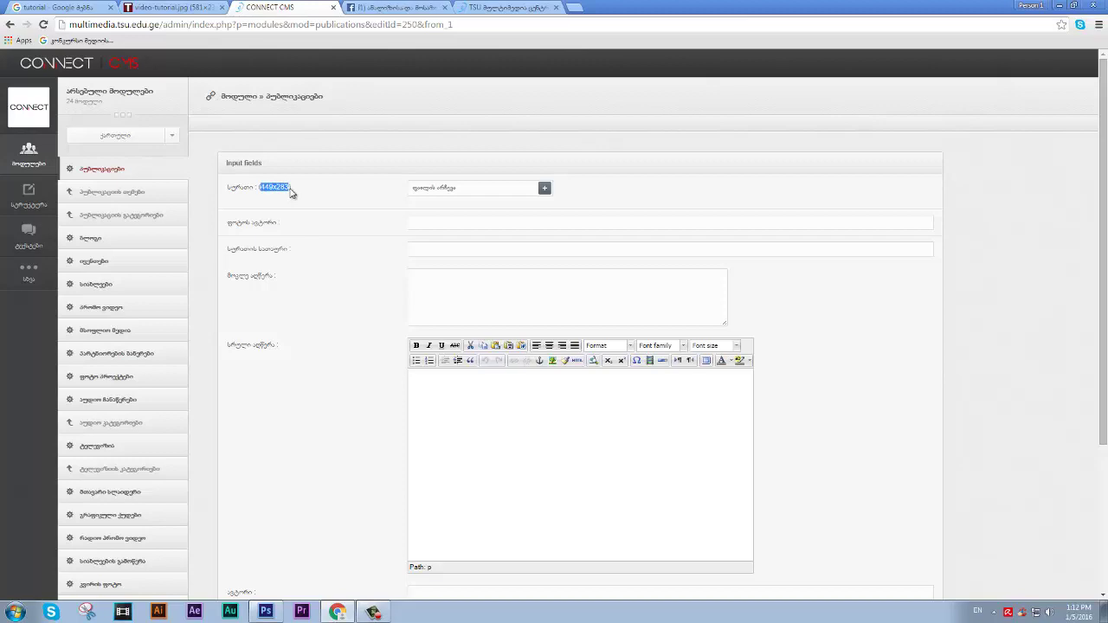
pyautogui.click(799, 205)
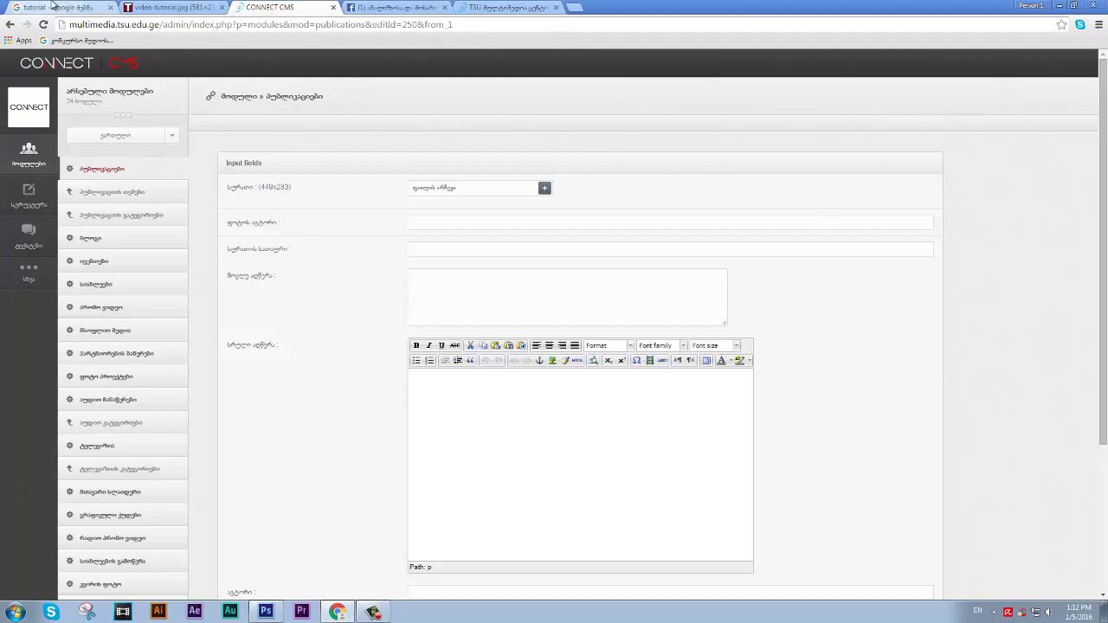
# Save the video-tutorial image from the Google image results to the desktop.
pyautogui.click(16, 5)
pyautogui.scroll(-4, 282, 274)
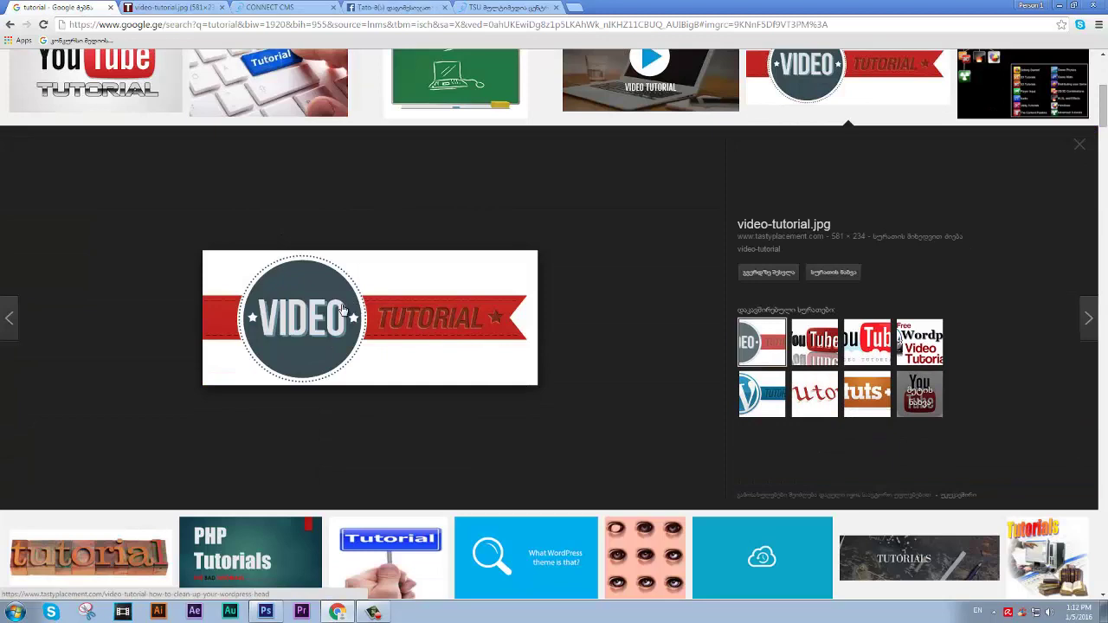
pyautogui.moveTo(344, 310); pyautogui.dragTo(590, 327)
pyautogui.press('super+d')
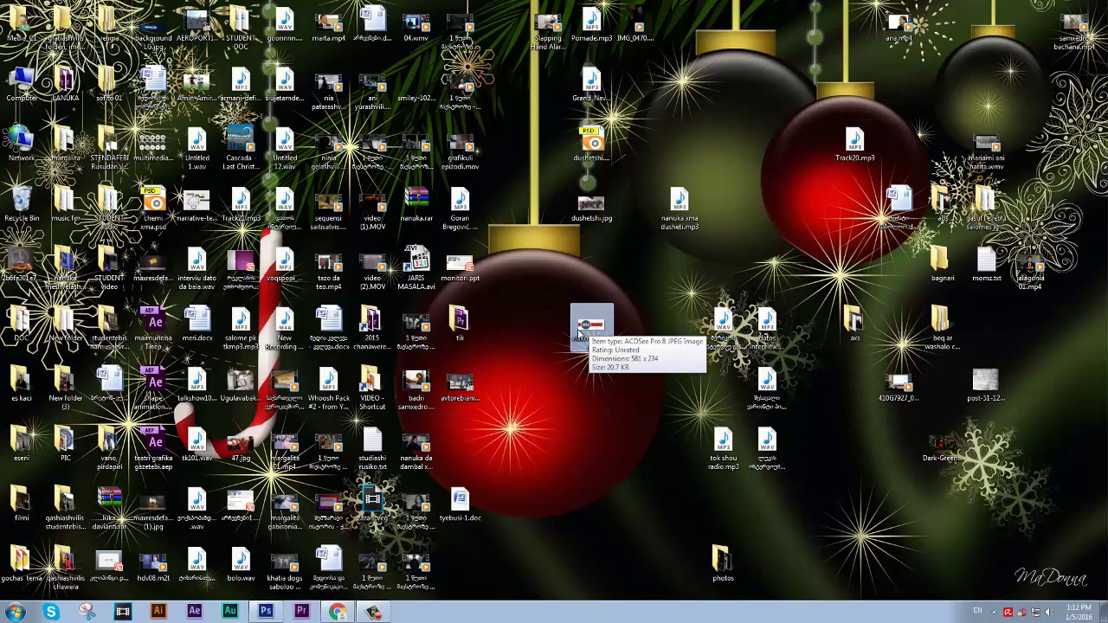
pyautogui.click(553, 407)
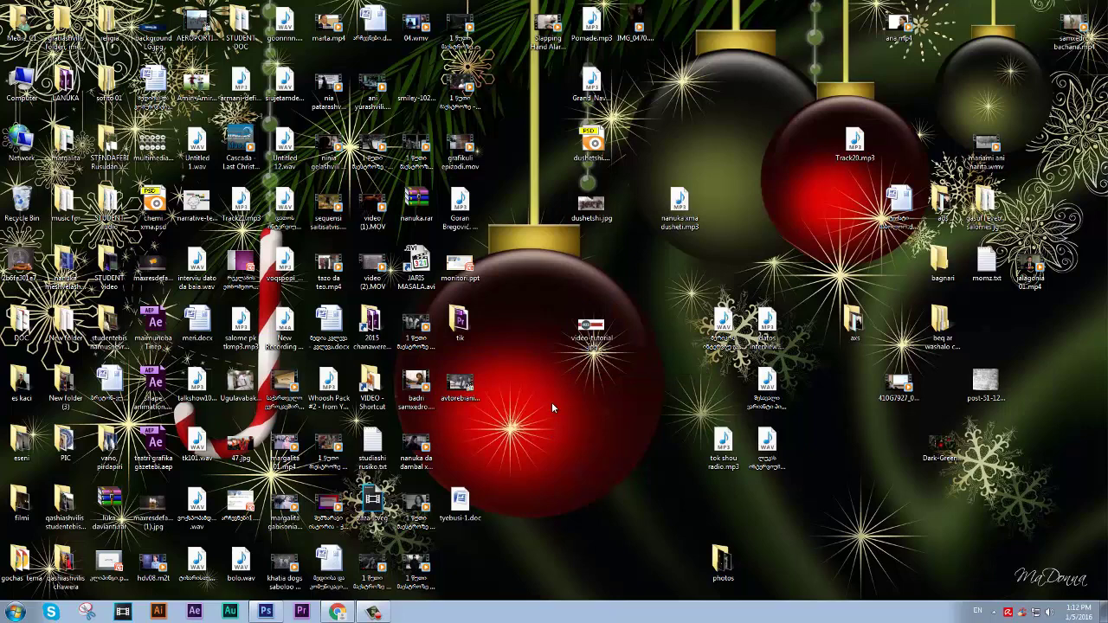
# Switch to Photoshop and create a new document 449 pixels wide and 283 pixels high at 72 pixels/inch.
pyautogui.click(266, 612)
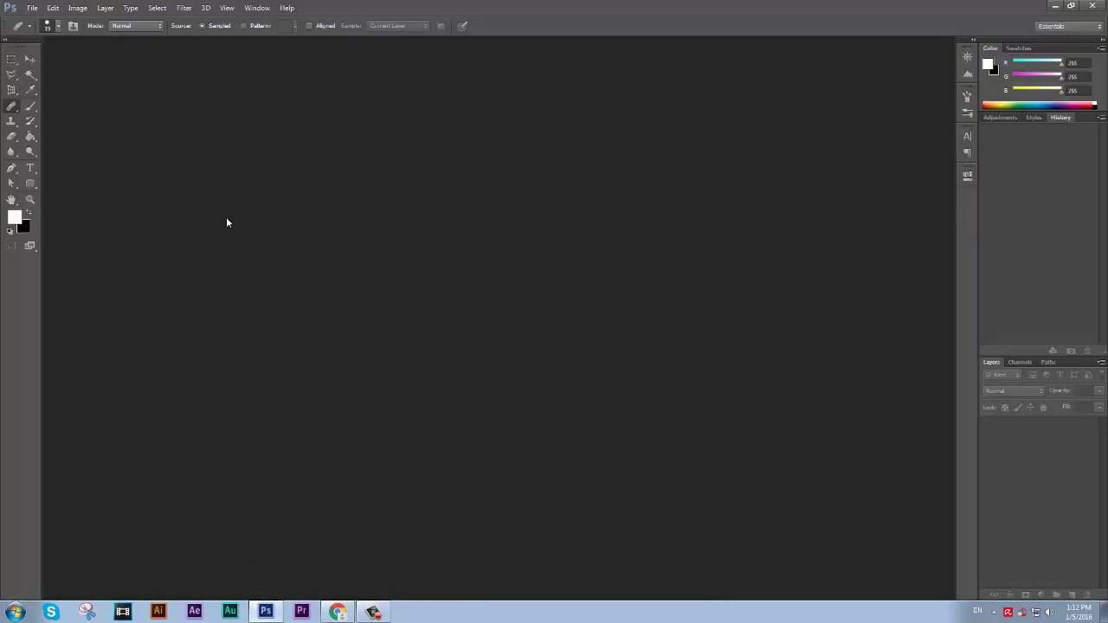
pyautogui.hotkey('ctrl', 'n')
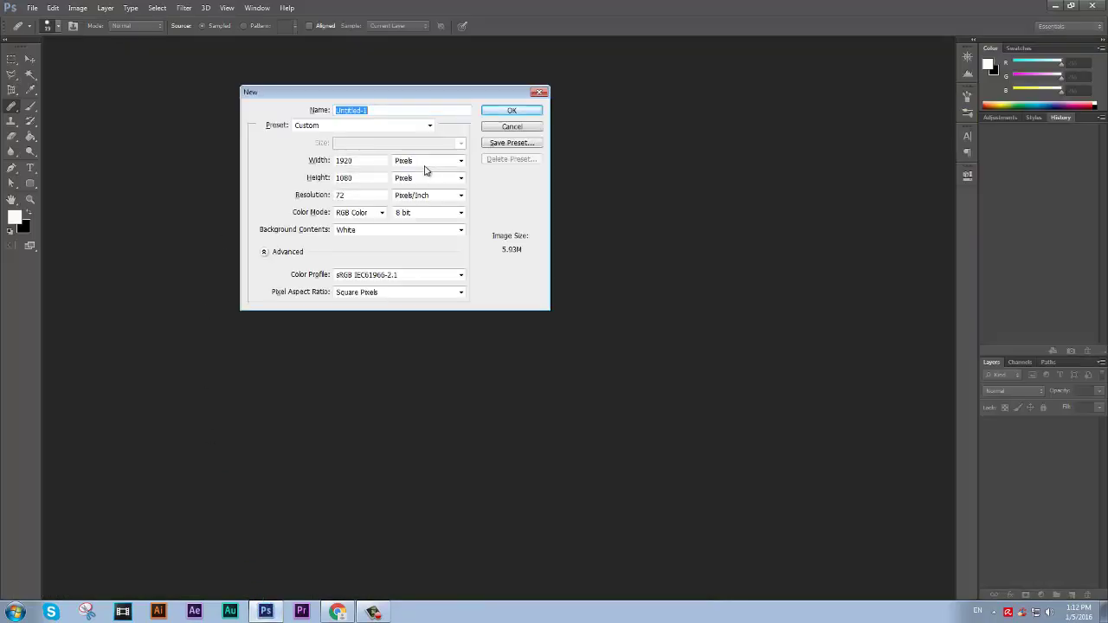
pyautogui.click(500, 129)
pyautogui.click(31, 7)
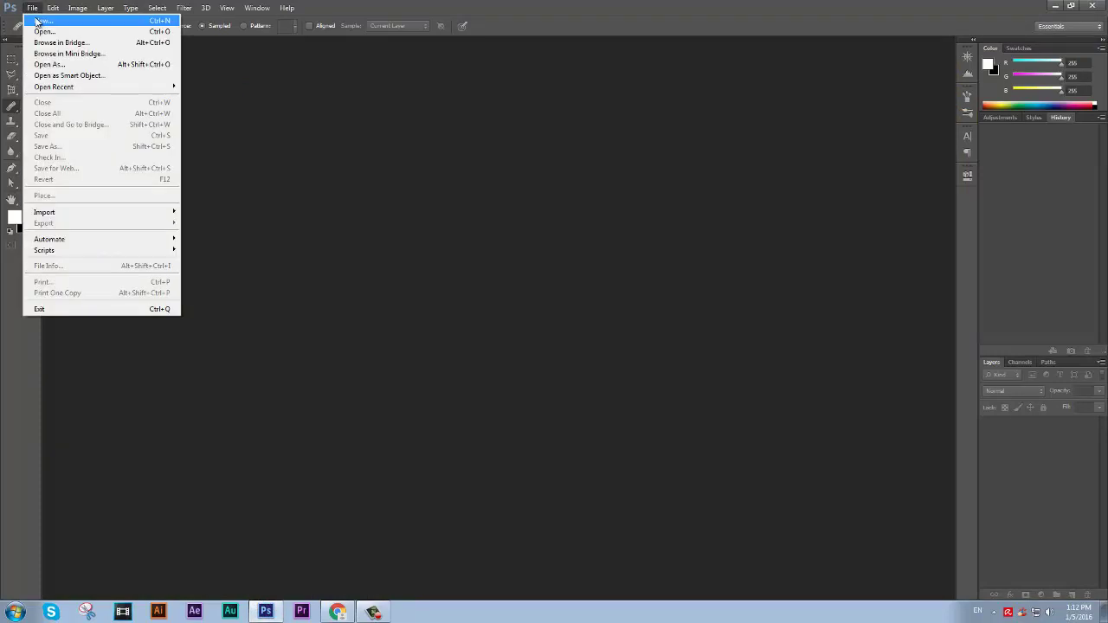
pyautogui.click(36, 22)
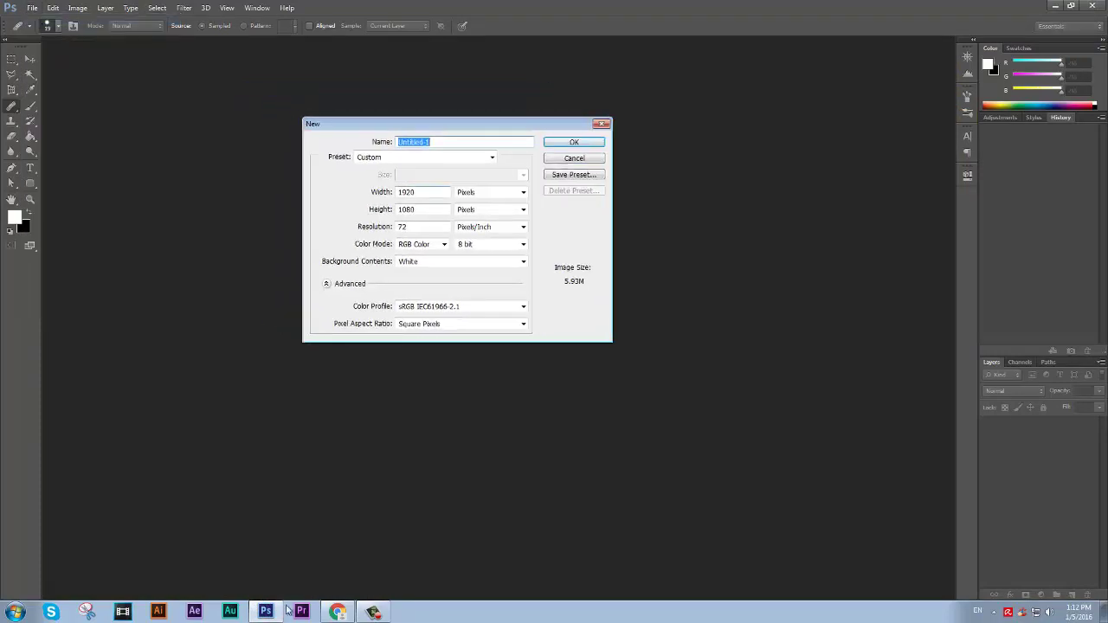
pyautogui.moveTo(514, 129); pyautogui.dragTo(523, 150)
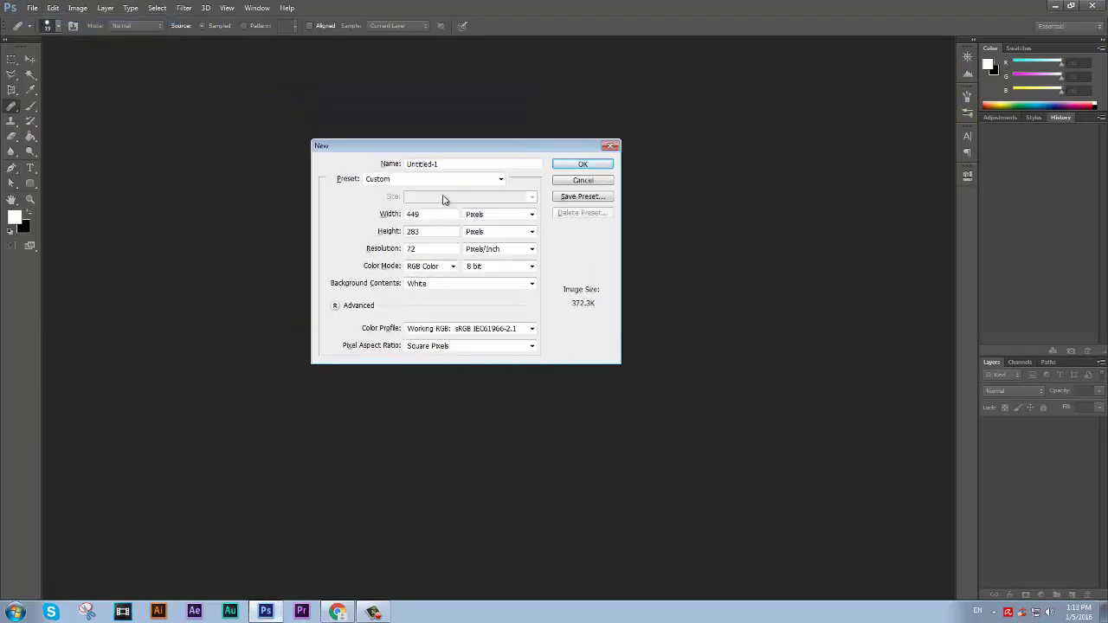
pyautogui.click(380, 217)
pyautogui.click(395, 233)
pyautogui.click(577, 165)
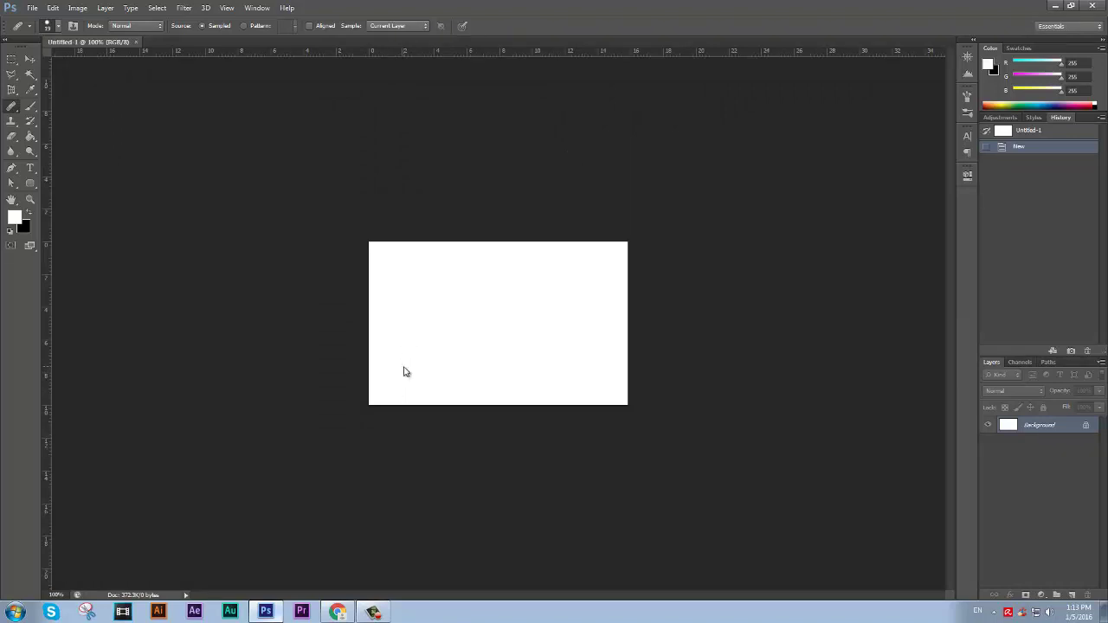
# Place the video-tutorial image from the desktop into the blank document.
pyautogui.press('super+d')
pyautogui.moveTo(589, 328); pyautogui.dragTo(453, 323)
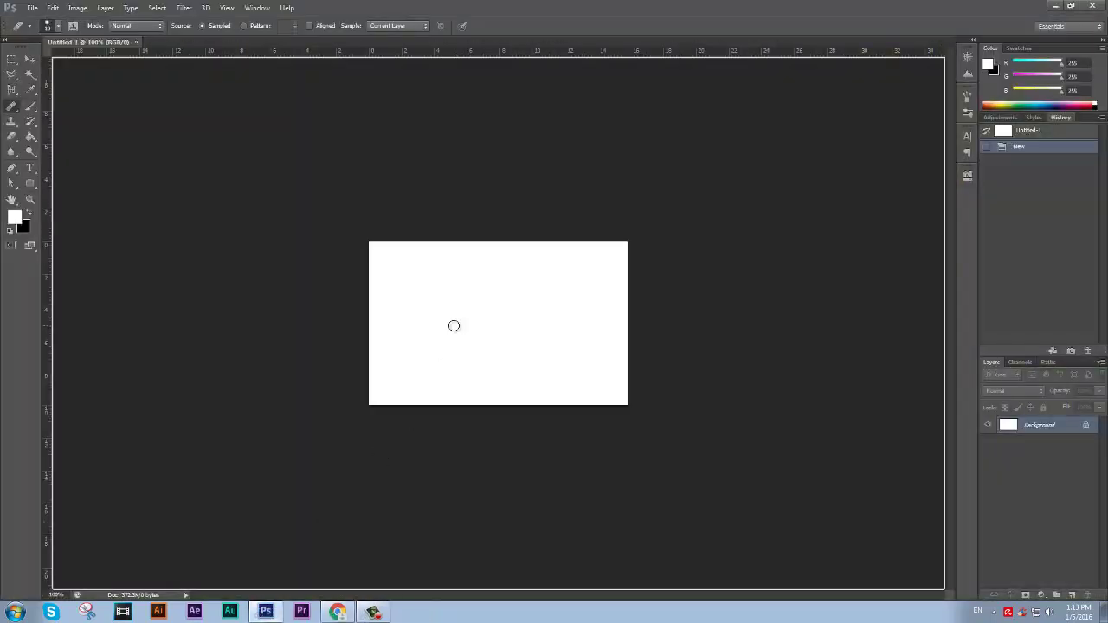
pyautogui.press('Return')
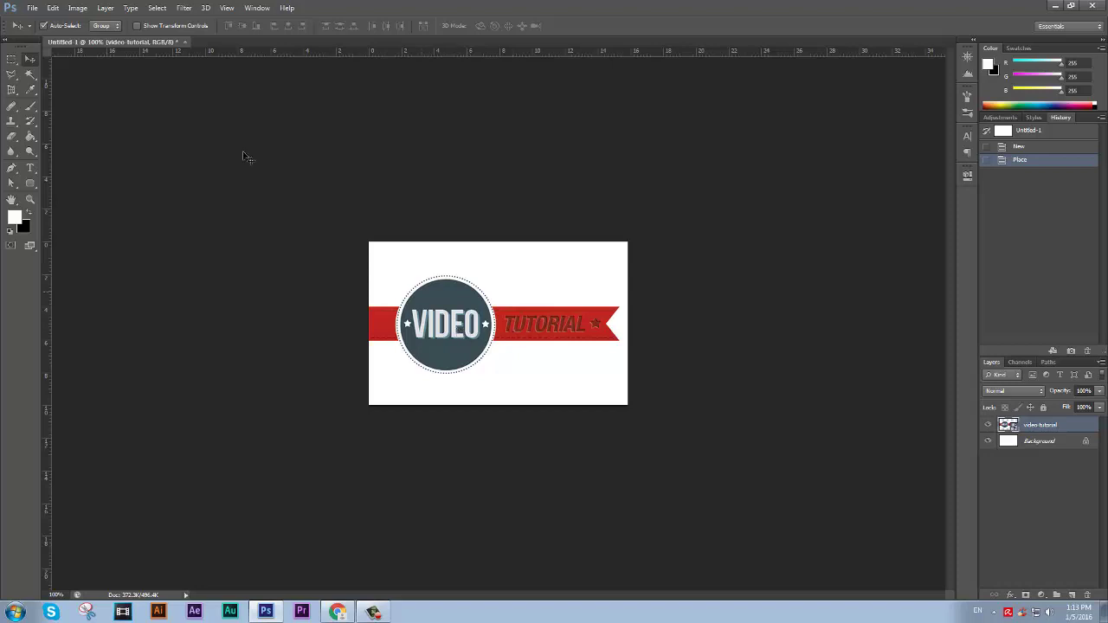
# Save the composed picture to the desktop in JPEG format under the name surati saswavlo.
pyautogui.click(32, 7)
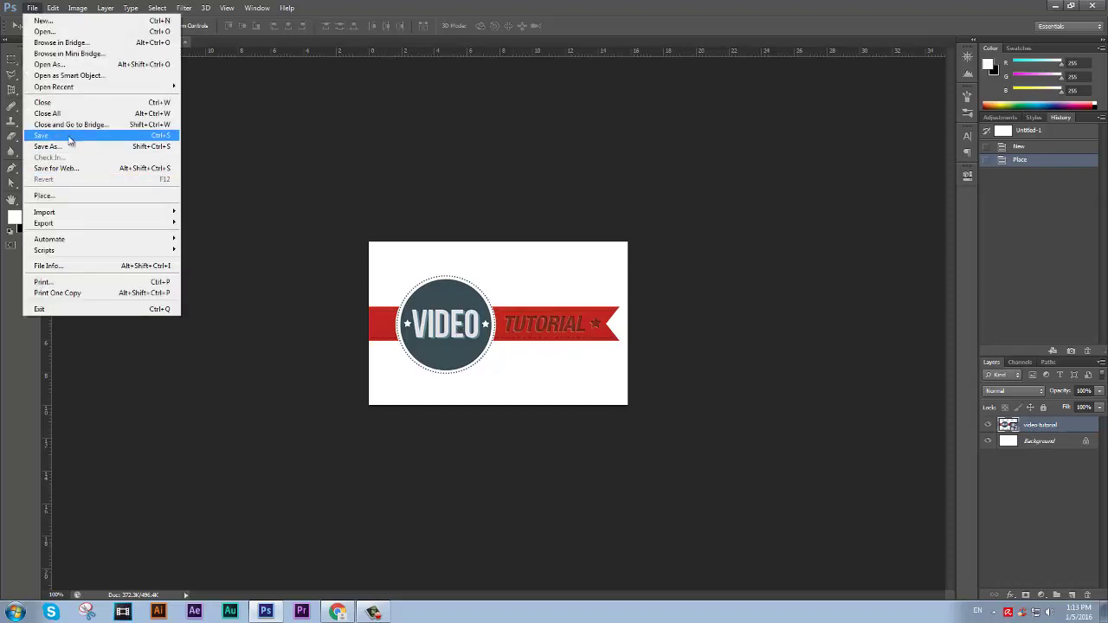
pyautogui.click(72, 147)
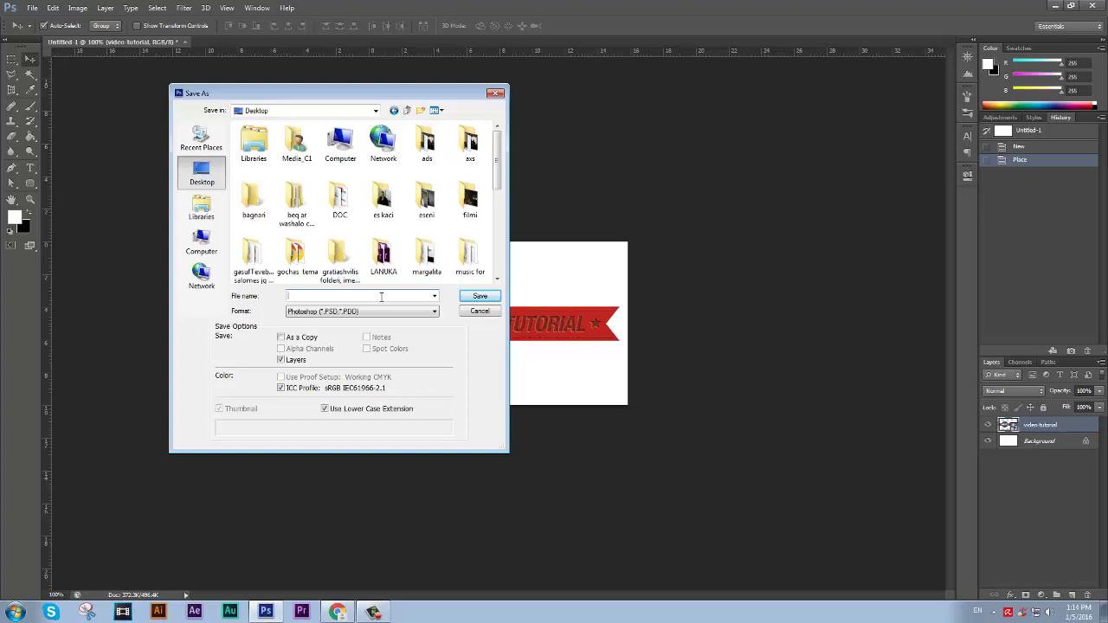
pyautogui.click(360, 314)
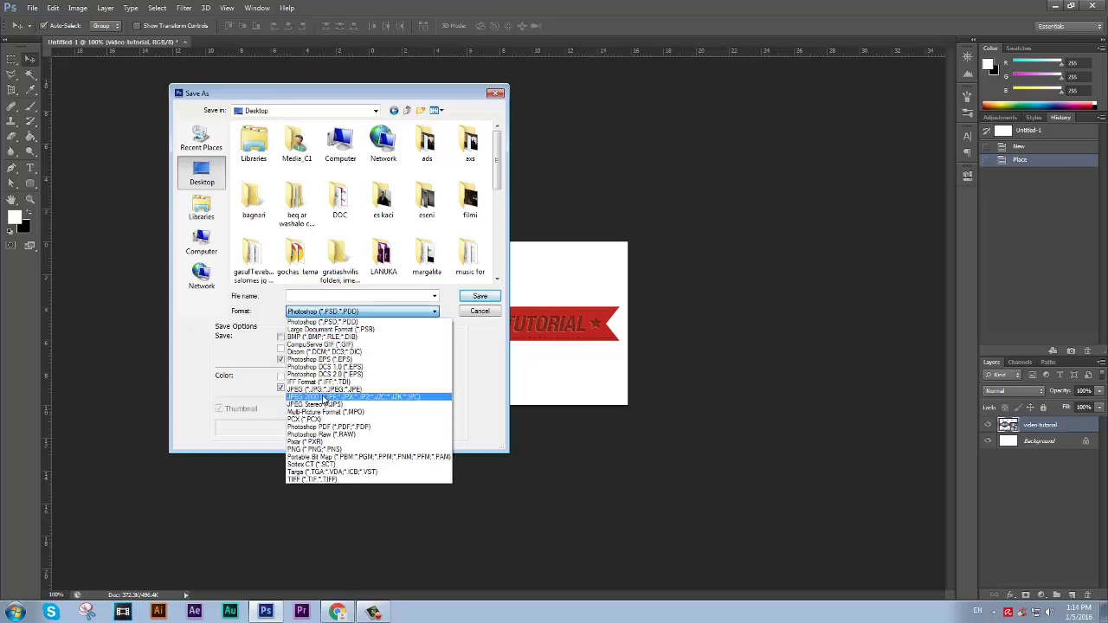
pyautogui.click(323, 393)
pyautogui.click(322, 297)
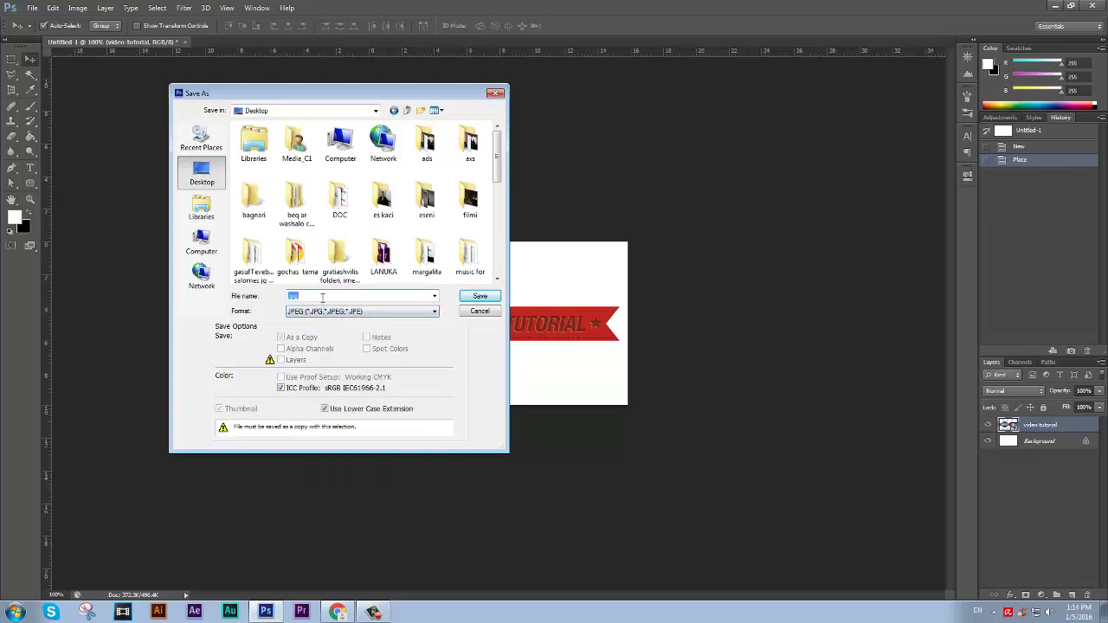
pyautogui.write('sureli saswavlo')
pyautogui.click(361, 313)
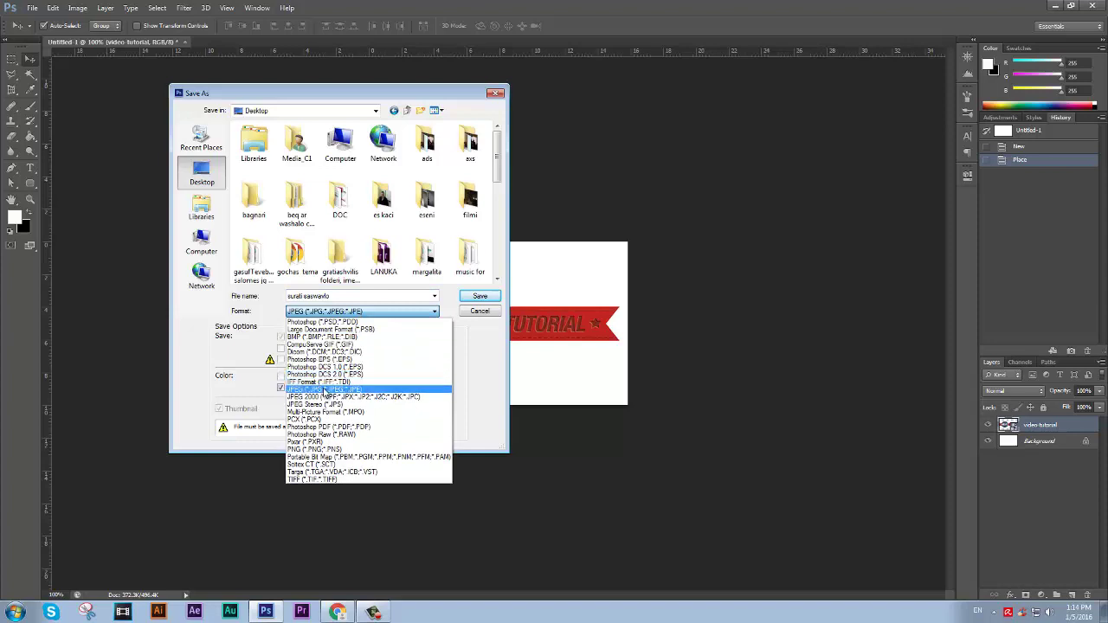
pyautogui.click(325, 391)
pyautogui.click(477, 296)
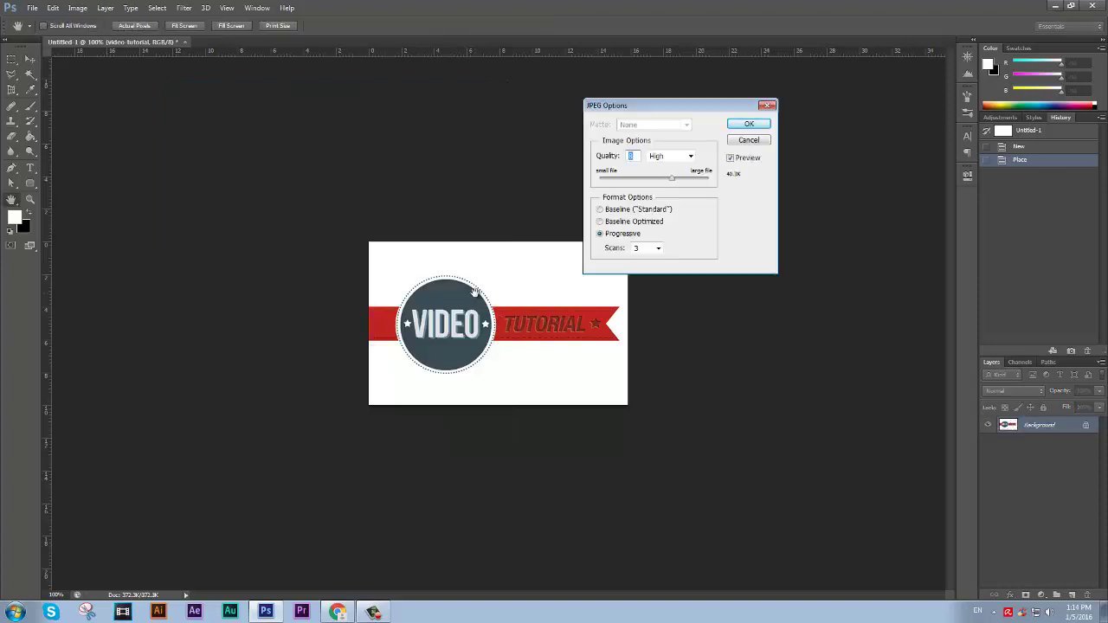
# Accept the JPEG options with quality 8 (High) and progressive format with 3 scans.
pyautogui.moveTo(697, 106); pyautogui.dragTo(701, 109)
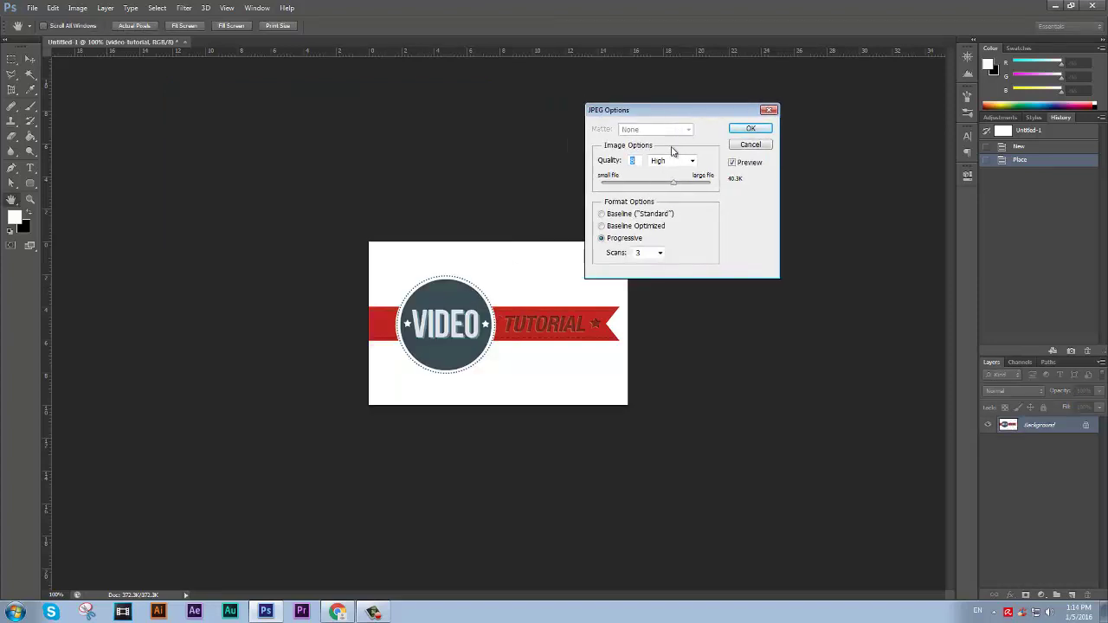
pyautogui.click(585, 161)
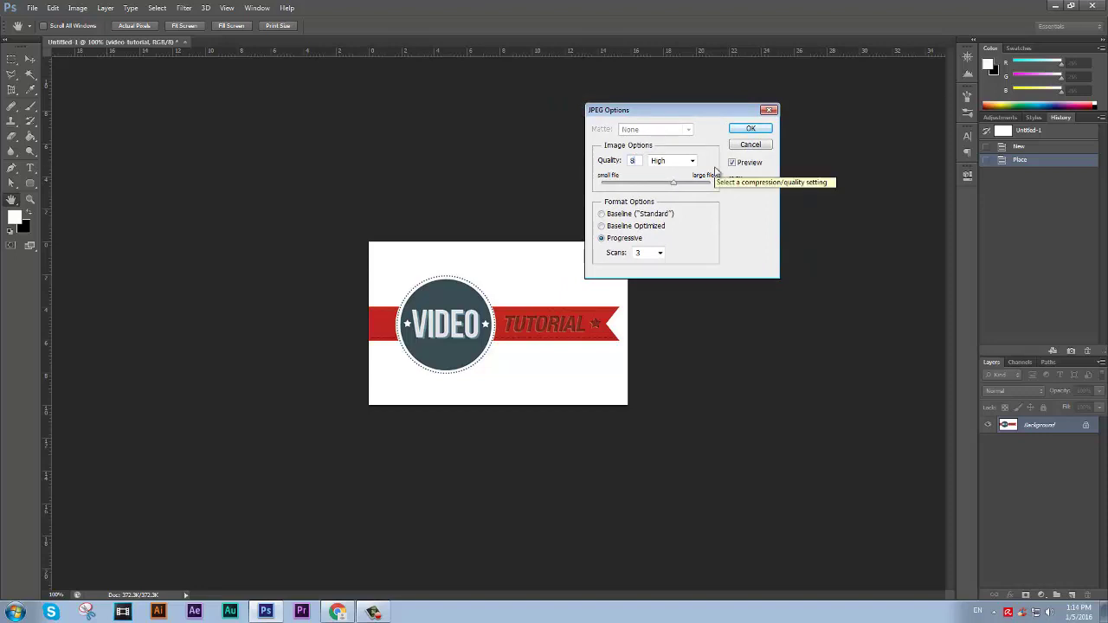
pyautogui.moveTo(658, 110); pyautogui.dragTo(682, 101)
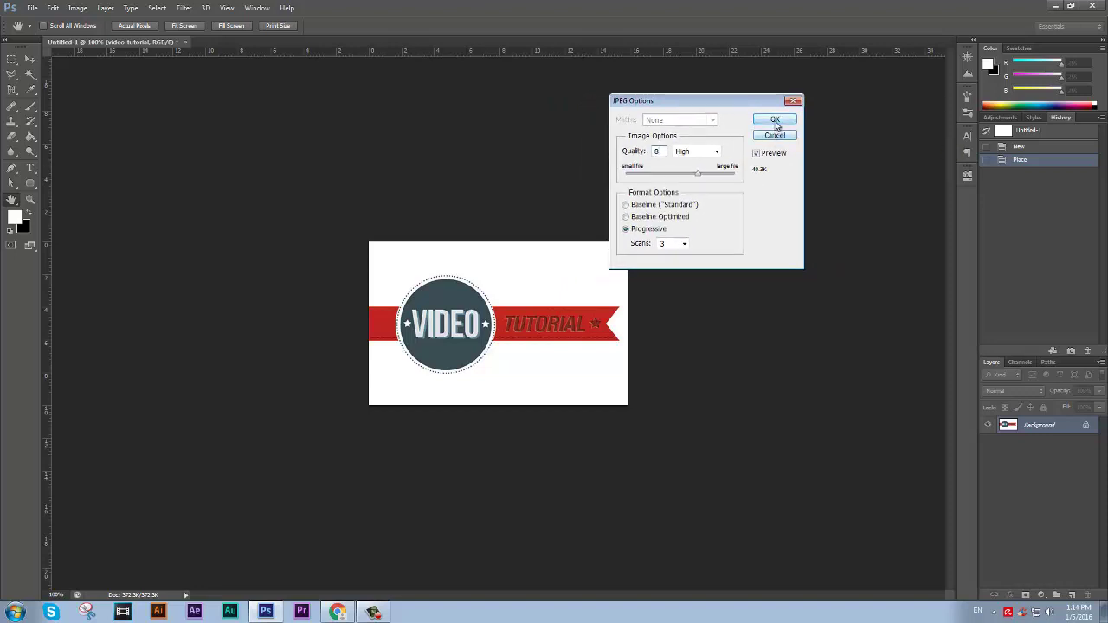
pyautogui.click(774, 119)
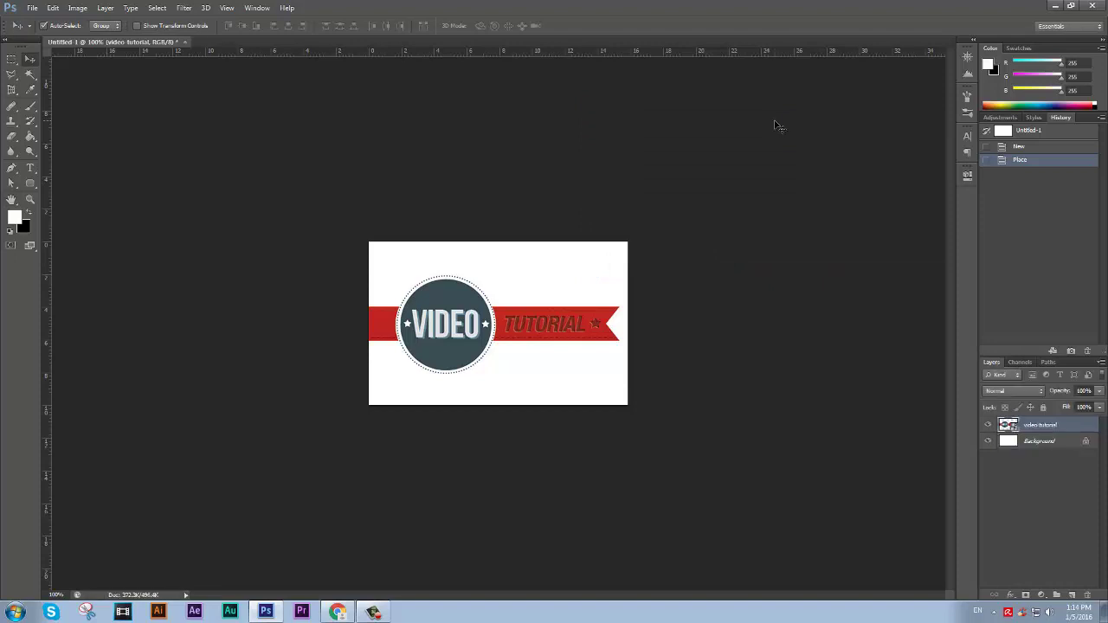
# Switch to Chrome and upload surati saswavlo.jpg from the desktop as the publication's picture.
pyautogui.click(337, 612)
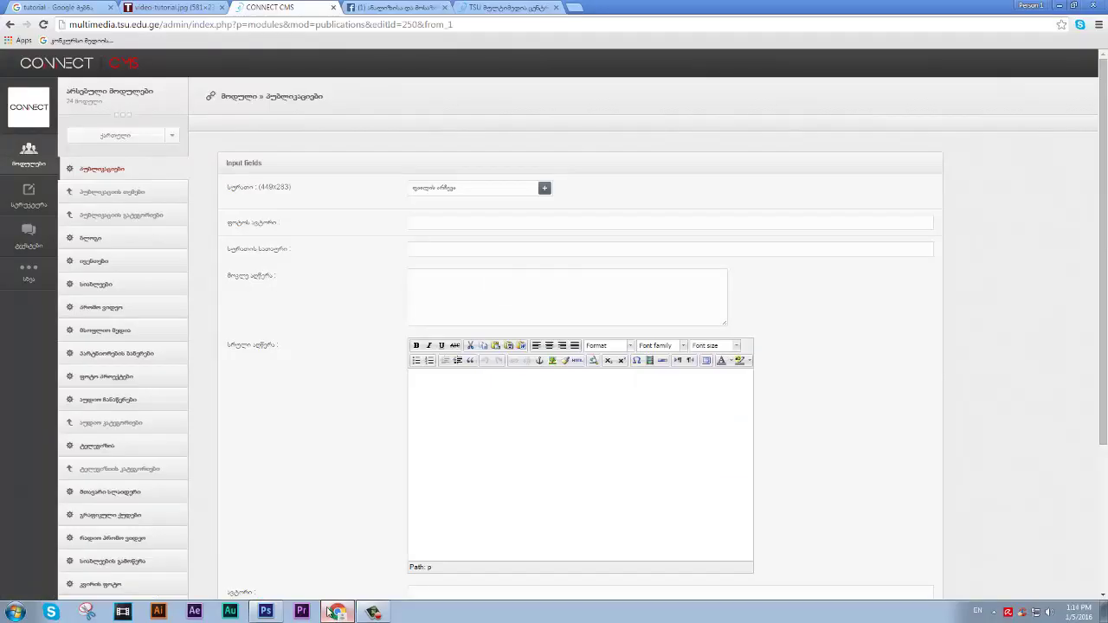
pyautogui.click(440, 189)
pyautogui.click(47, 90)
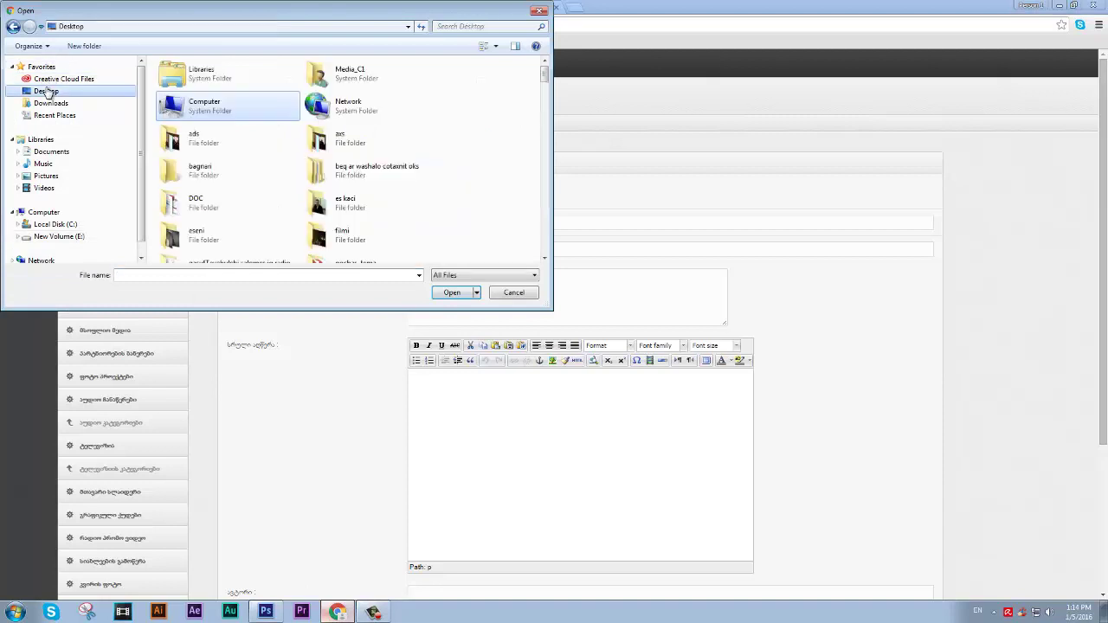
pyautogui.moveTo(366, 9); pyautogui.dragTo(406, 60)
pyautogui.click(379, 325)
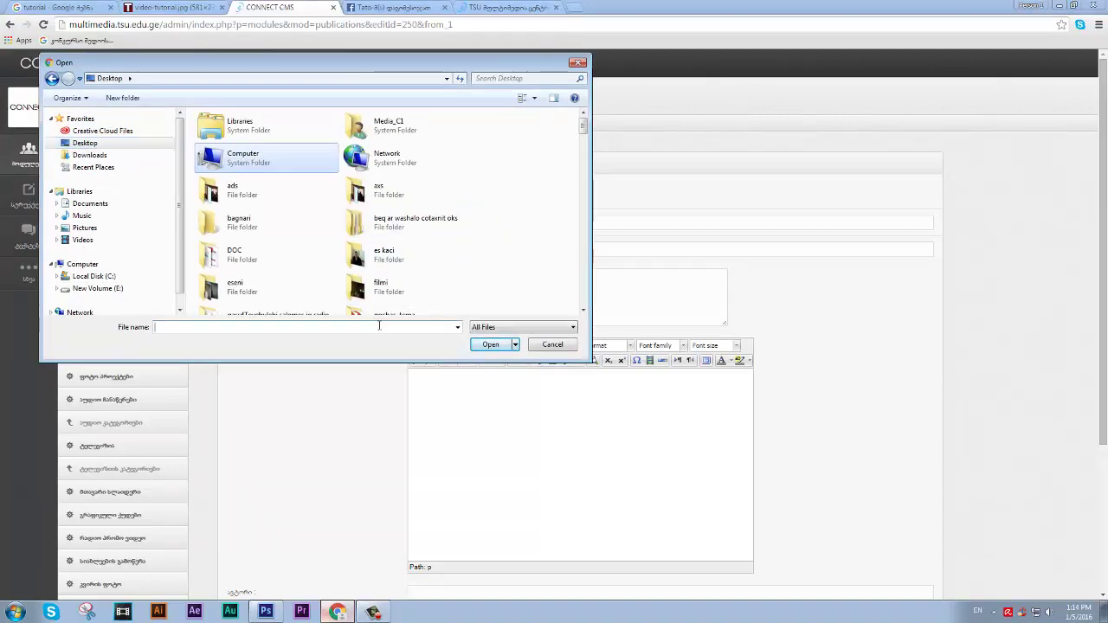
pyautogui.write('sura')
pyautogui.press('Down')
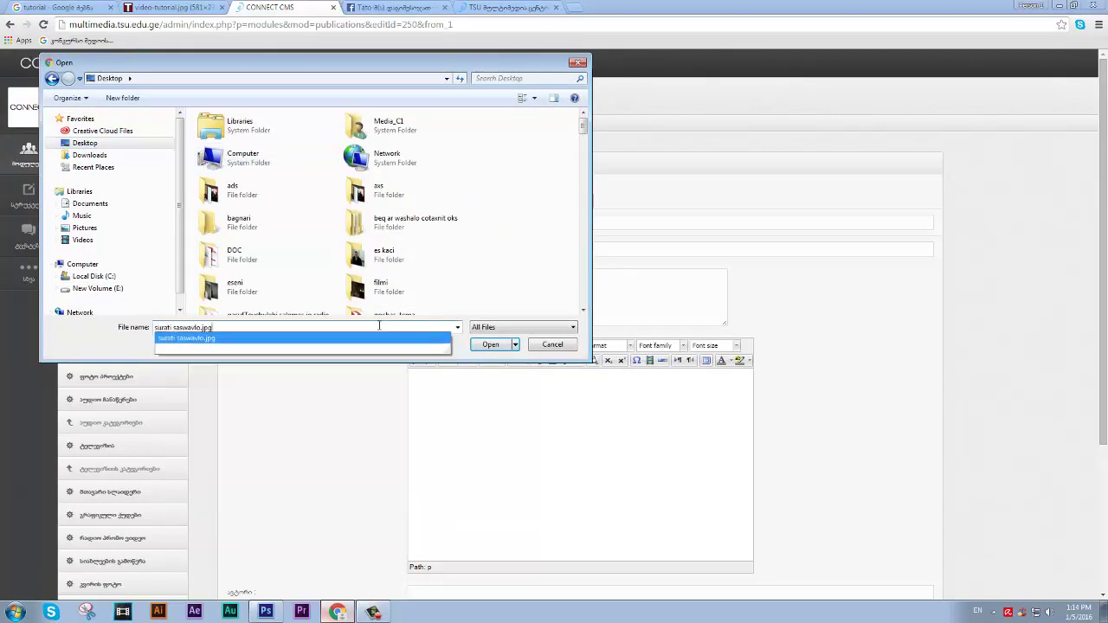
pyautogui.press('Return')
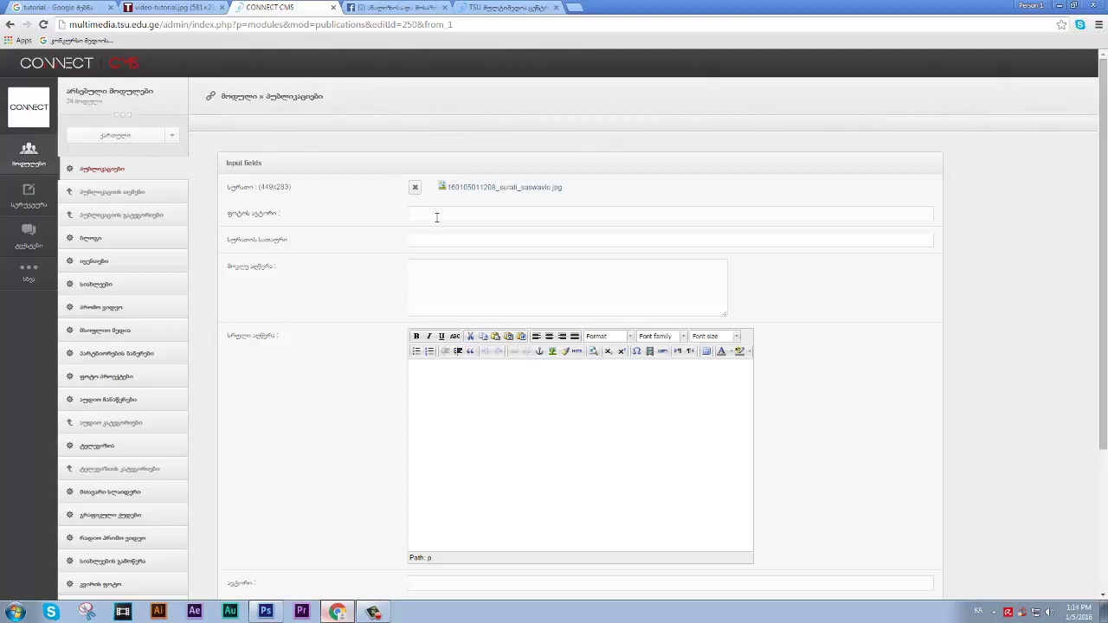
# Fill in the photo author as უცნობი and the picture title as სასწავლო ვიდეო.
pyautogui.write('ერიძე')
pyautogui.click(429, 239)
pyautogui.write('სასწავლო ვიდეო')
pyautogui.moveTo(470, 245); pyautogui.dragTo(388, 232)
pyautogui.moveTo(479, 240); pyautogui.dragTo(384, 252)
# Enlarge the short description box and enter "ეს არის ვიდეო გაკვეთილი რომელშიც მე შეგასწავლით როგორ გამოვაქვეყნოთ პოსტი მულტიმედია ცენტრის საიტზე".
pyautogui.click(490, 267)
pyautogui.moveTo(726, 315); pyautogui.dragTo(755, 324)
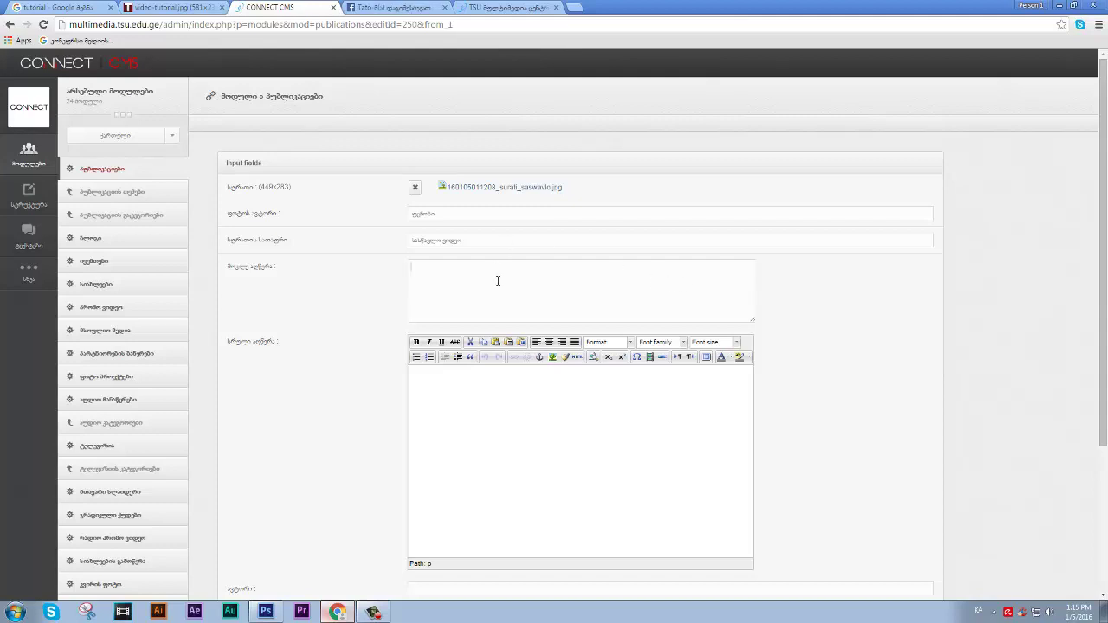
pyautogui.write('ს არის')
pyautogui.write('ვიდეო გაკვეთილი რომელშიც მე შეგასწავლით როგორ გამოვაქვეყნოთ პოსტი მულტიმედია ცენტრის საიტზე')
# Enter the same sentence as the short description, "ეს არის ვიდეო გაკვეთილი… მულტიმედია ცენტრის საიტზე", in the full description editor.
pyautogui.scroll(-2, 791, 360)
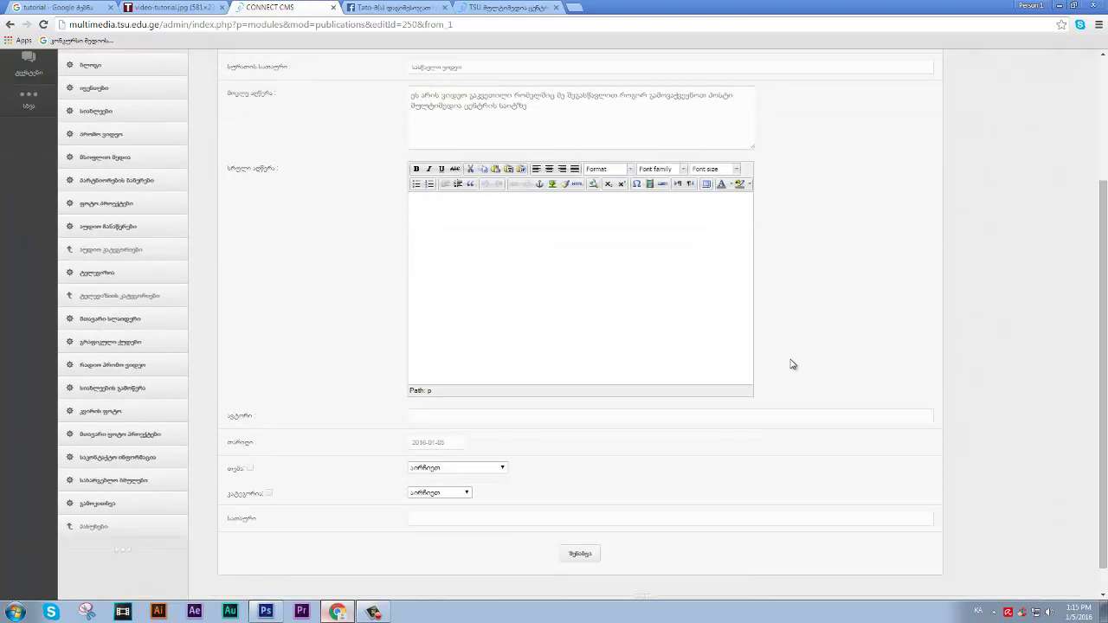
pyautogui.press('Tab')
pyautogui.write('ეს არის ვიდეო გაკვეთილი რომელშიც მე შეგასწავლით როგორ გამოვაქვეყნოთ პოსტი მულტიმედია ცენტრის საიტზე')
# Try bold, italic and underline formatting on the full description text and remove each one again.
pyautogui.hotkey('ctrl', 'a')
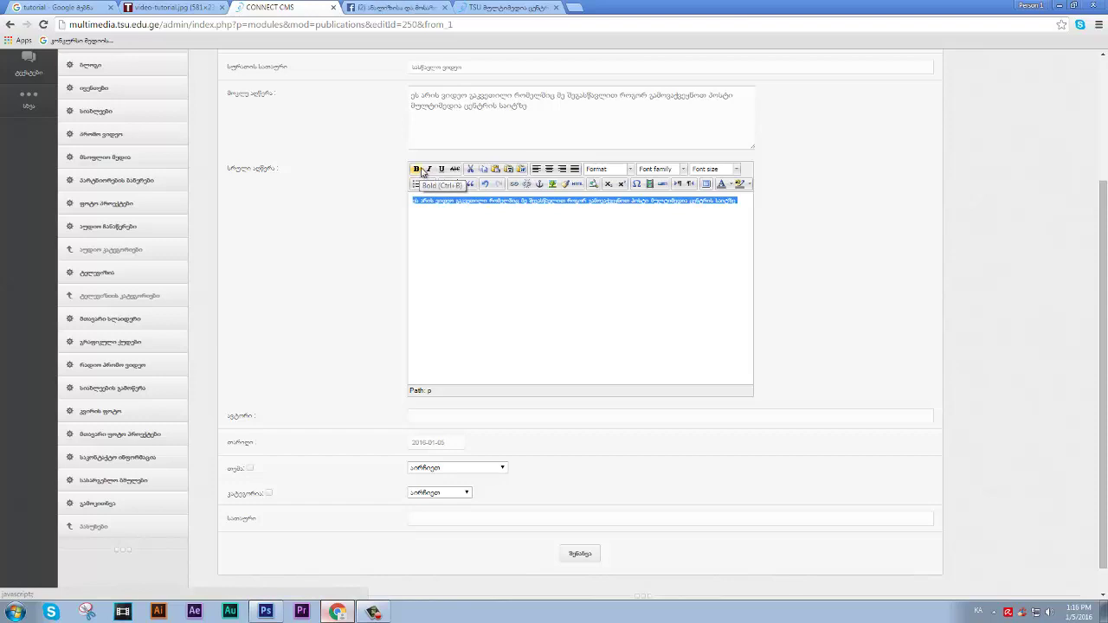
pyautogui.click(416, 169)
pyautogui.click(441, 168)
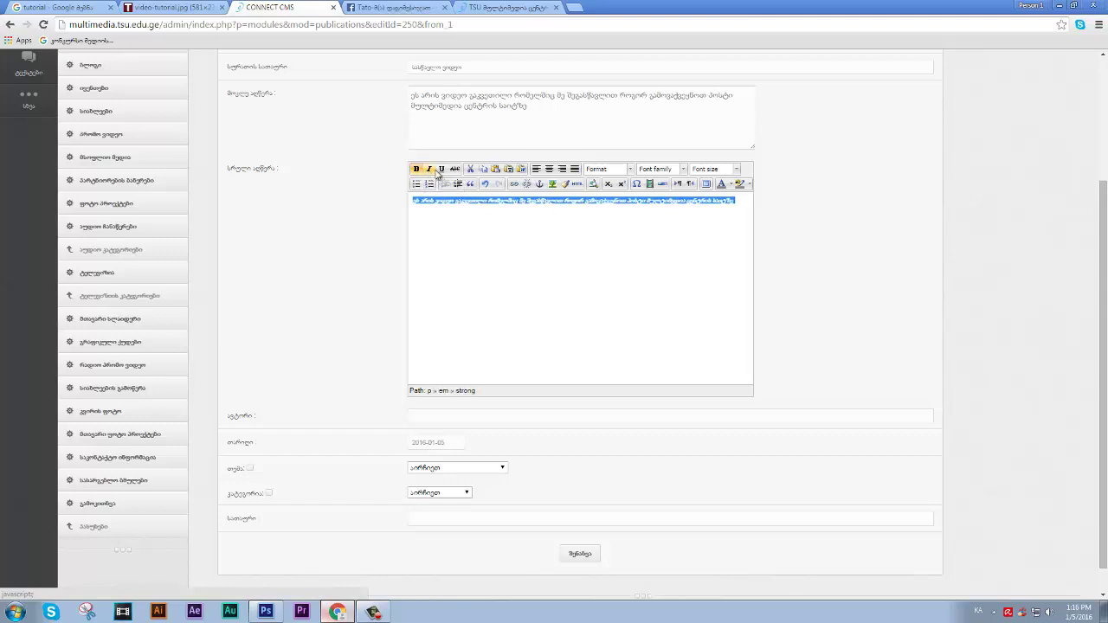
pyautogui.click(430, 170)
pyautogui.click(429, 169)
pyautogui.click(416, 169)
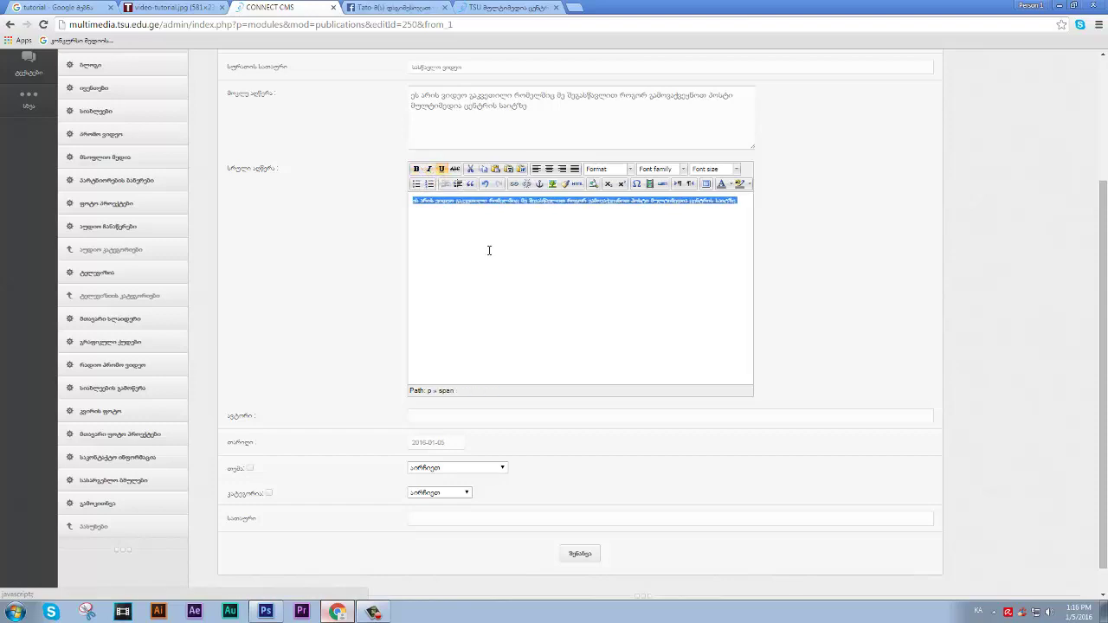
pyautogui.click(441, 168)
pyautogui.click(743, 201)
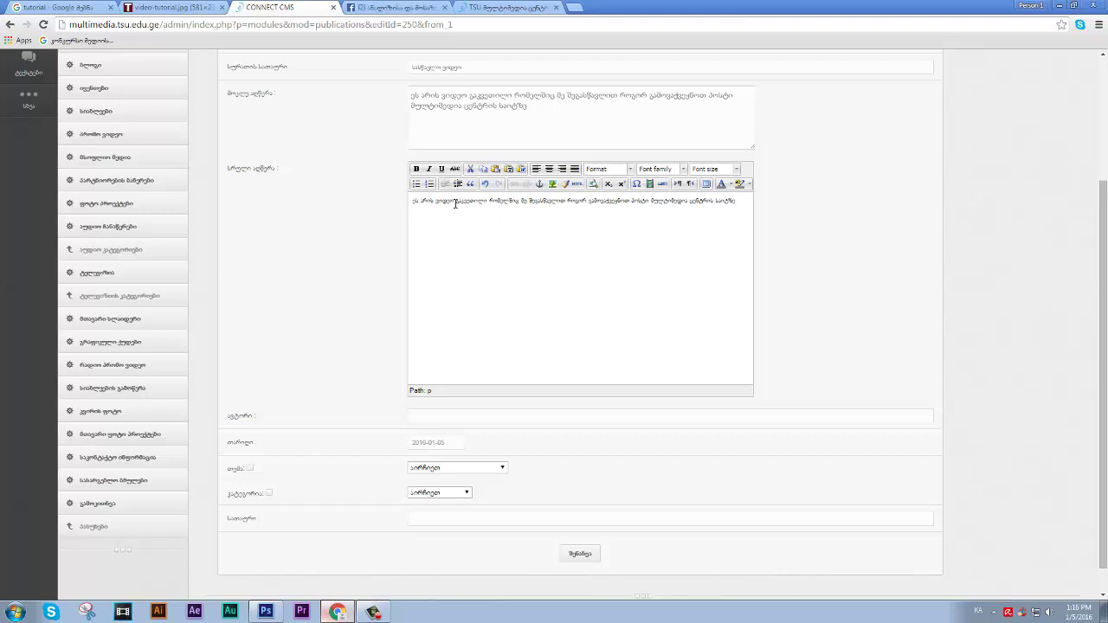
# Select the word პოსტი in the full description and open the link settings for it.
pyautogui.moveTo(455, 200); pyautogui.dragTo(489, 201)
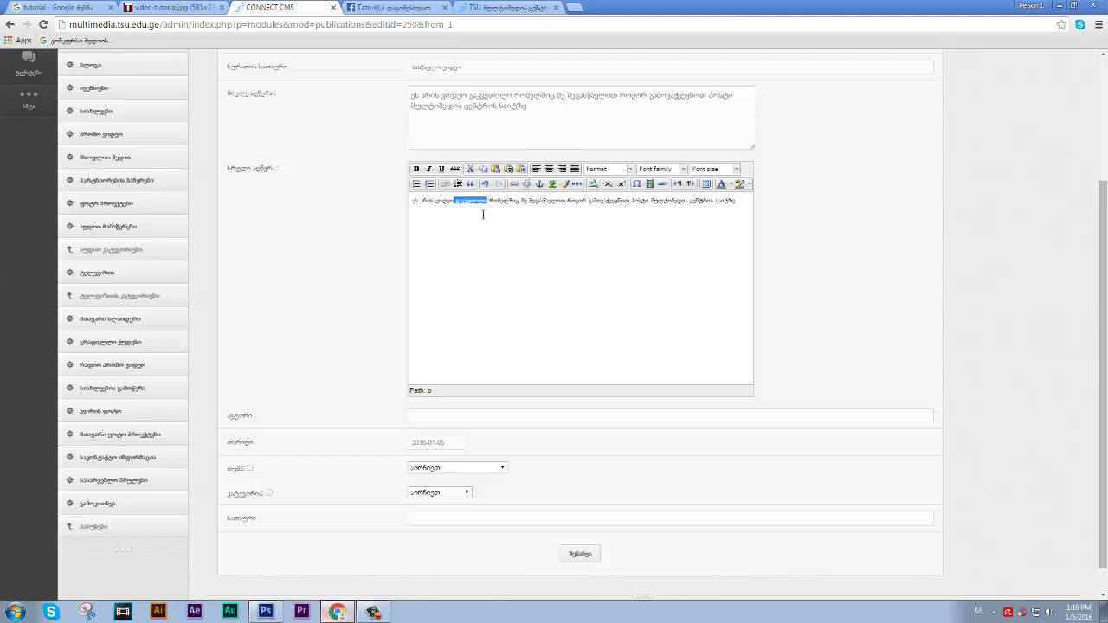
pyautogui.click(642, 213)
pyautogui.moveTo(588, 200); pyautogui.dragTo(650, 200)
pyautogui.click(631, 200)
pyautogui.click(514, 183)
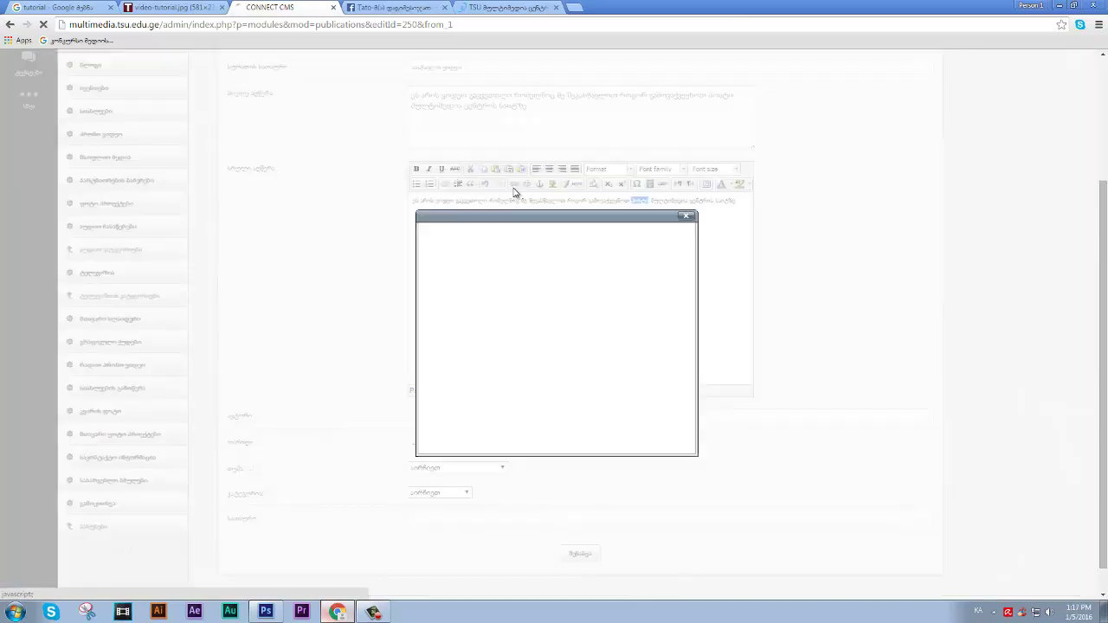
pyautogui.moveTo(539, 216); pyautogui.dragTo(508, 189)
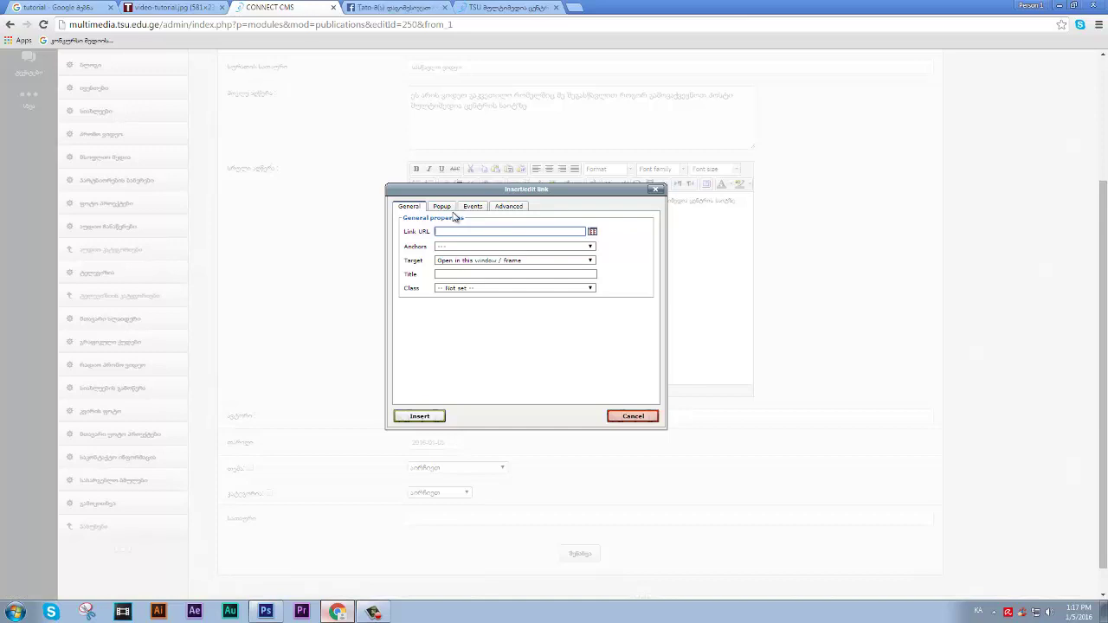
pyautogui.click(506, 7)
pyautogui.click(245, 24)
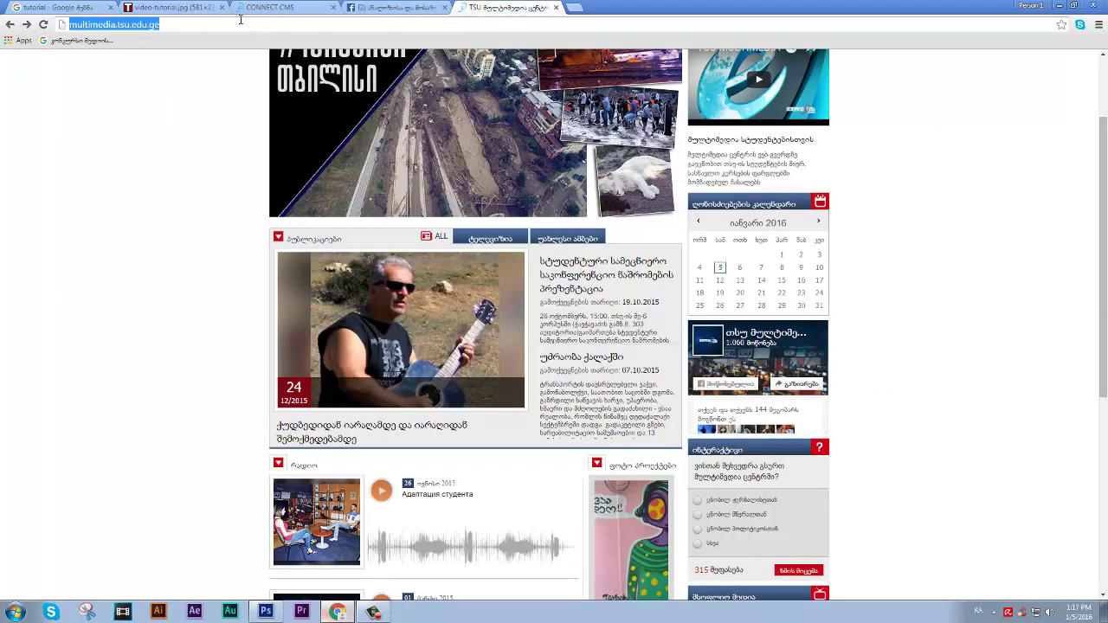
pyautogui.rightClick(241, 21)
pyautogui.click(269, 64)
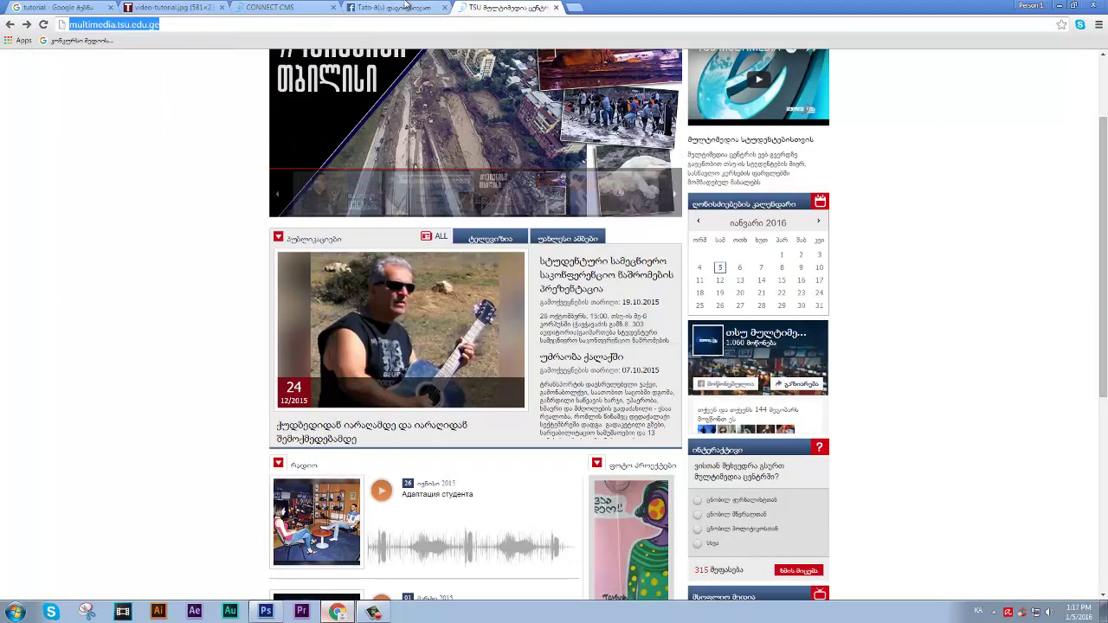
pyautogui.click(272, 7)
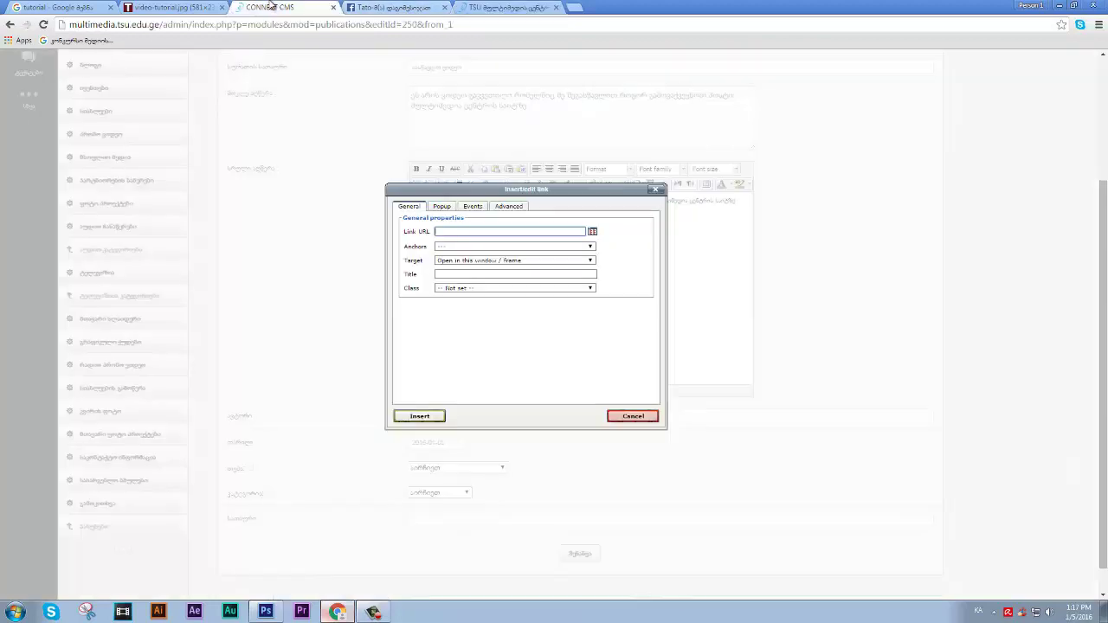
pyautogui.click(451, 232)
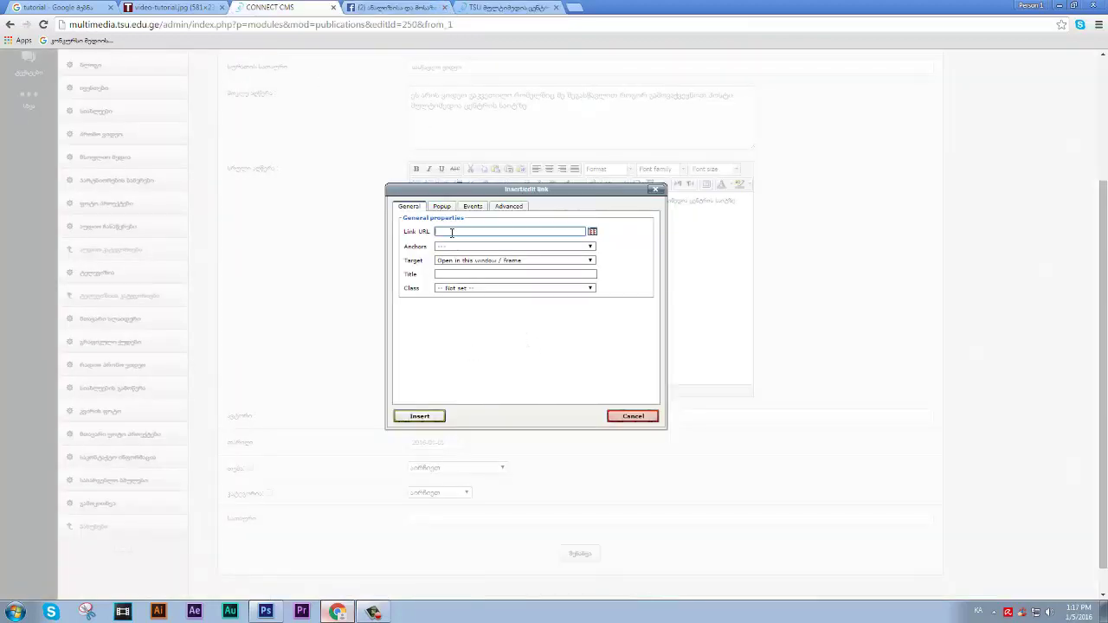
pyautogui.hotkey('ctrl', 'v')
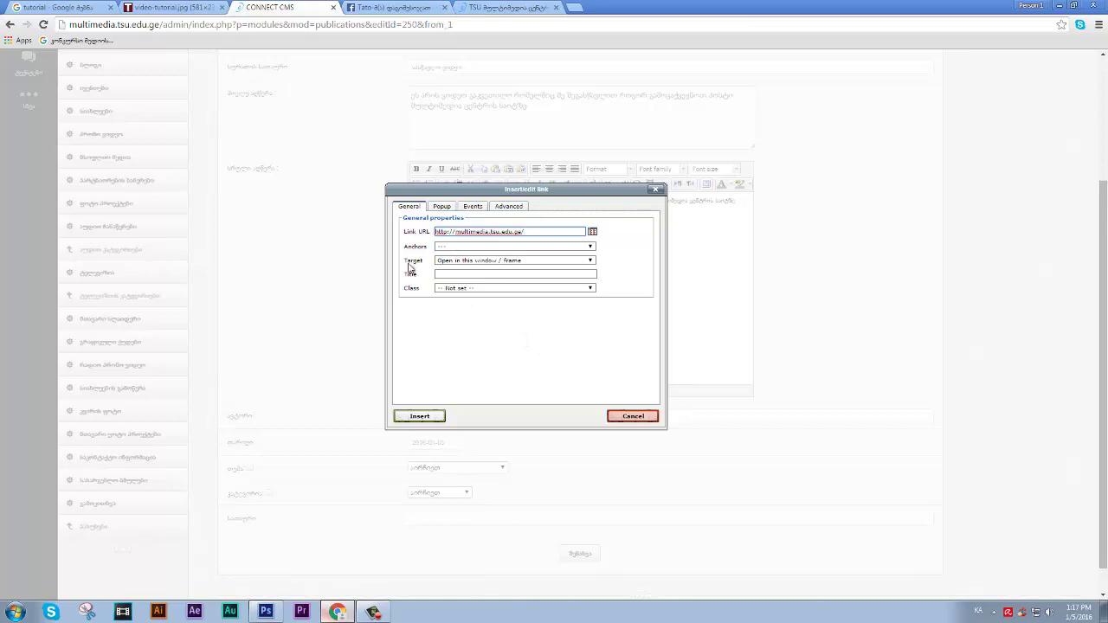
pyautogui.click(580, 231)
pyautogui.moveTo(582, 198); pyautogui.dragTo(575, 210)
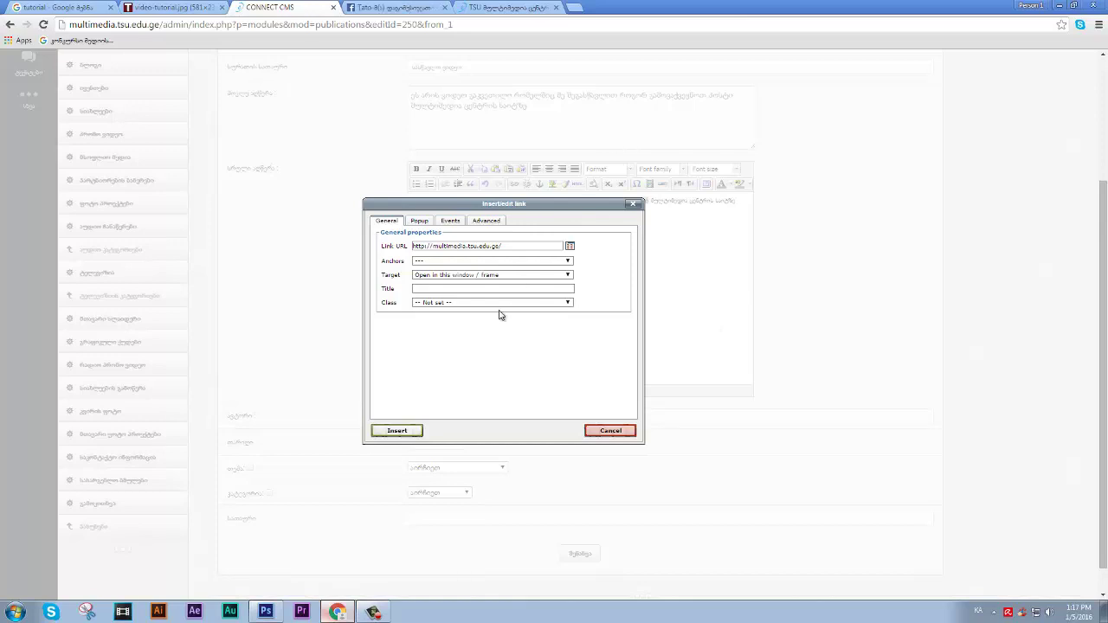
pyautogui.click(414, 432)
# Start a new line below the full description text and open the image manager for a new image insertion.
pyautogui.click(665, 270)
pyautogui.press('Return')
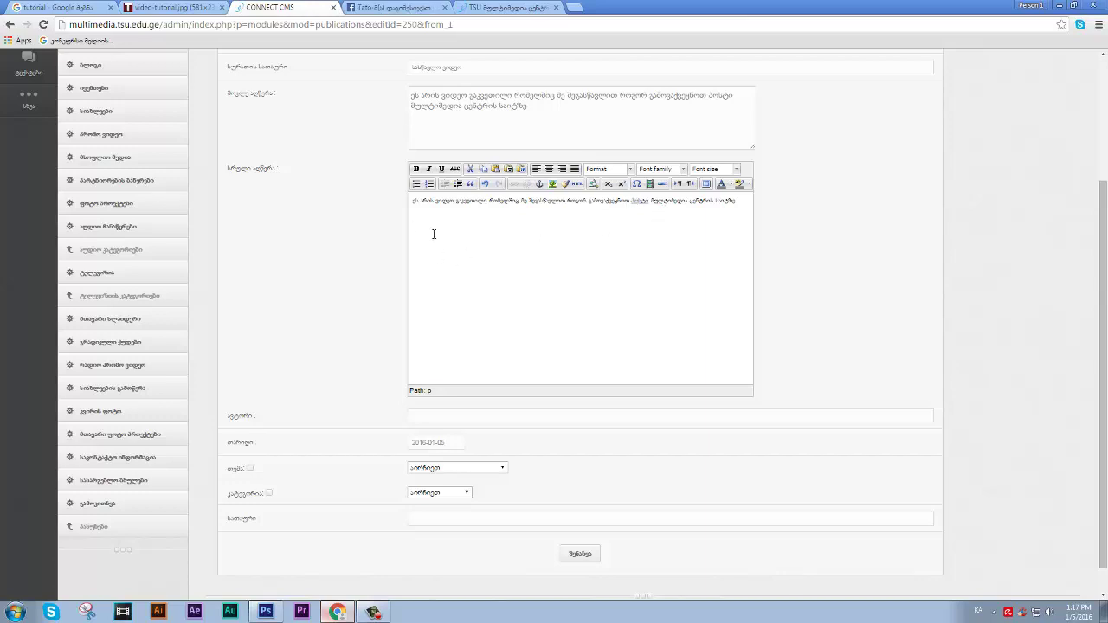
pyautogui.click(551, 185)
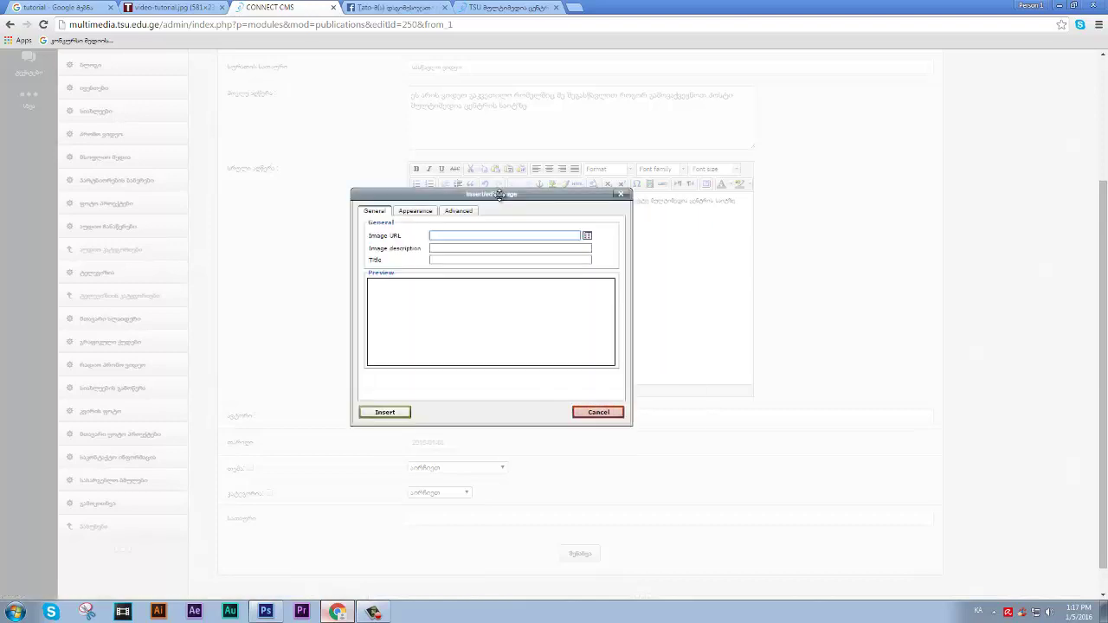
pyautogui.moveTo(519, 197); pyautogui.dragTo(554, 186)
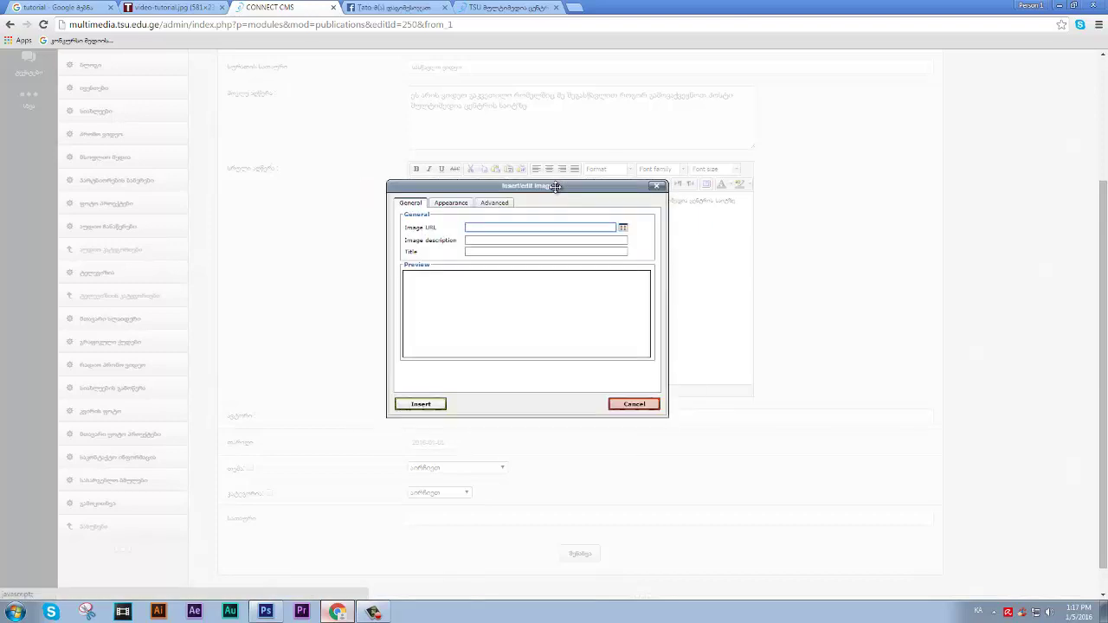
pyautogui.click(622, 227)
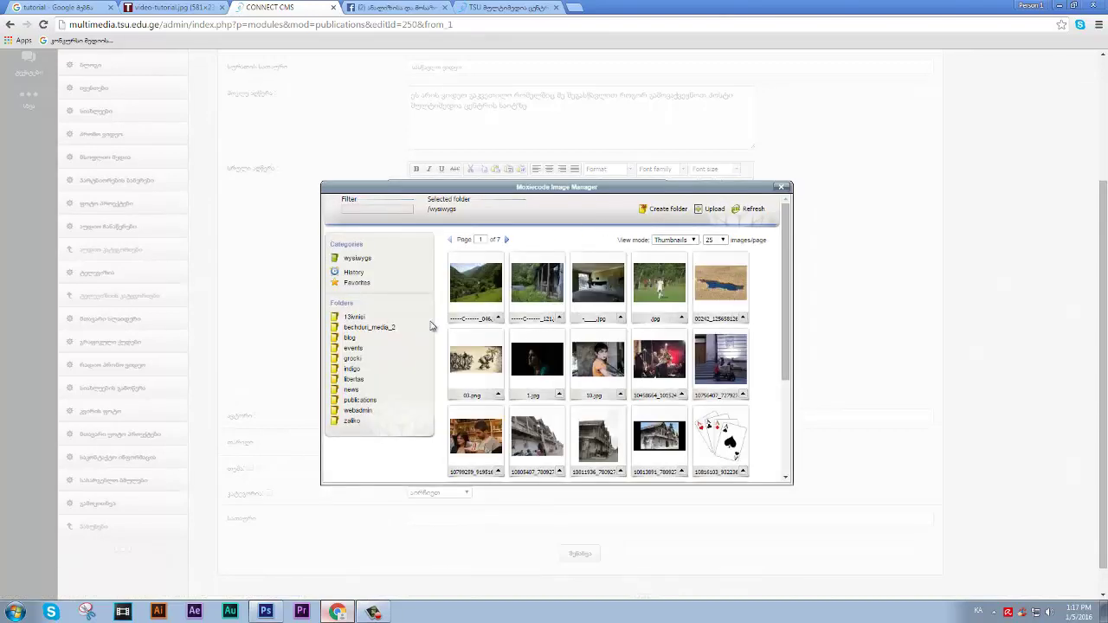
# Create a folder named analizi_da_mosazreba inside the wysiwygs image folder.
pyautogui.click(662, 208)
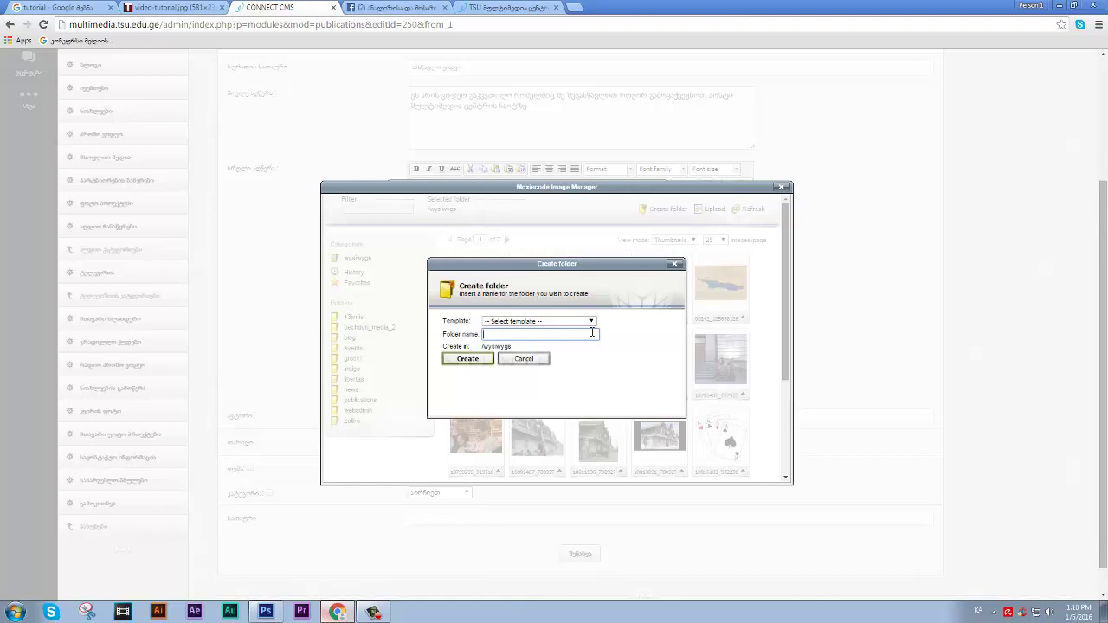
pyautogui.write('ანა')
pyautogui.hotkey('ctrl', 'a')
pyautogui.press('BackSpace')
pyautogui.hotkey('alt', 'shift')
pyautogui.write('analizi_da_gaazreba')
pyautogui.click(467, 359)
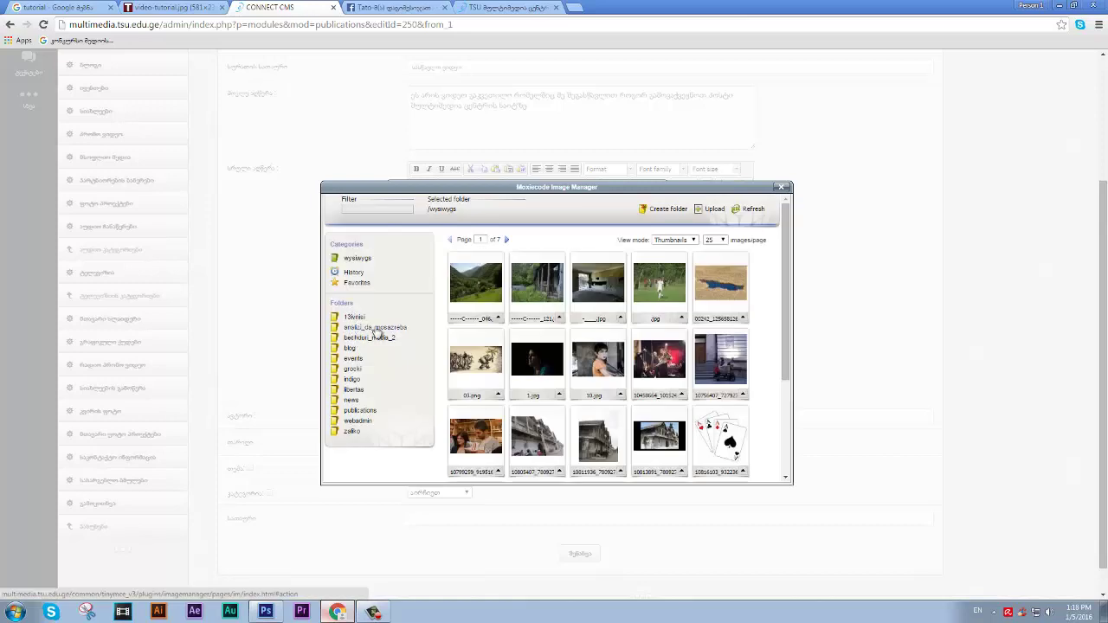
# Upload maxresdefault.jpg from the Desktop into the analizi_da_mosazreba folder.
pyautogui.click(378, 328)
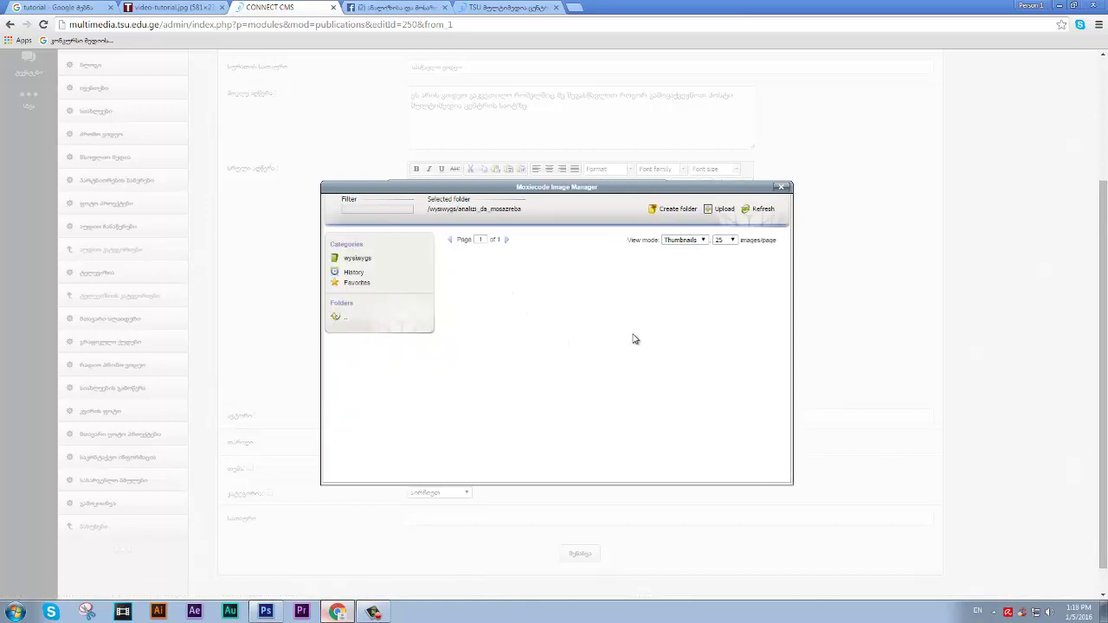
pyautogui.click(721, 210)
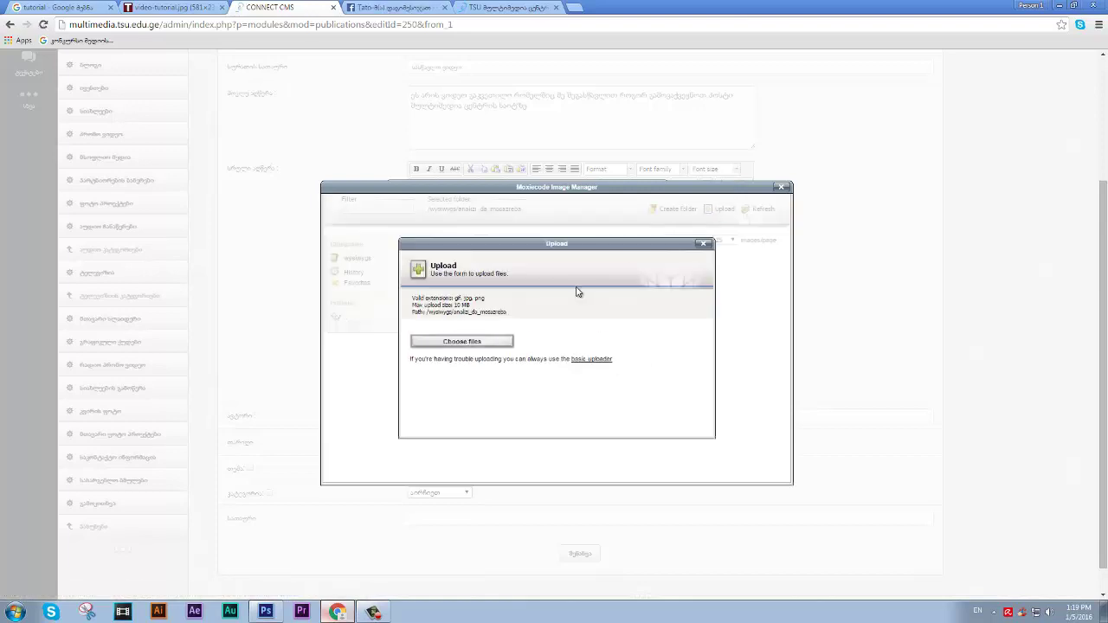
pyautogui.moveTo(598, 244); pyautogui.dragTo(627, 244)
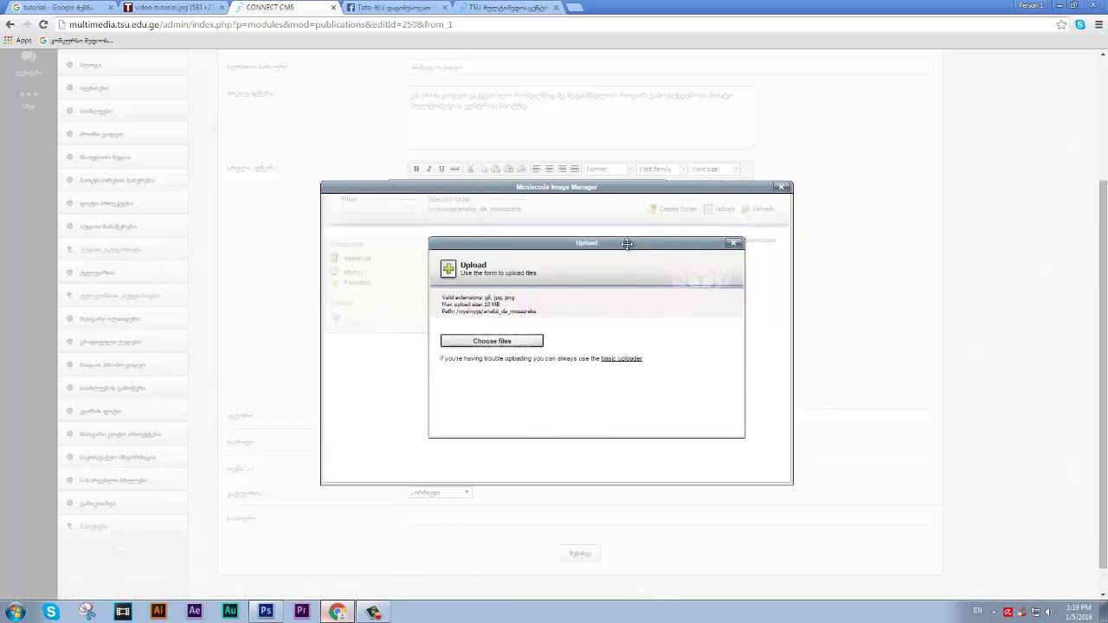
pyautogui.click(524, 343)
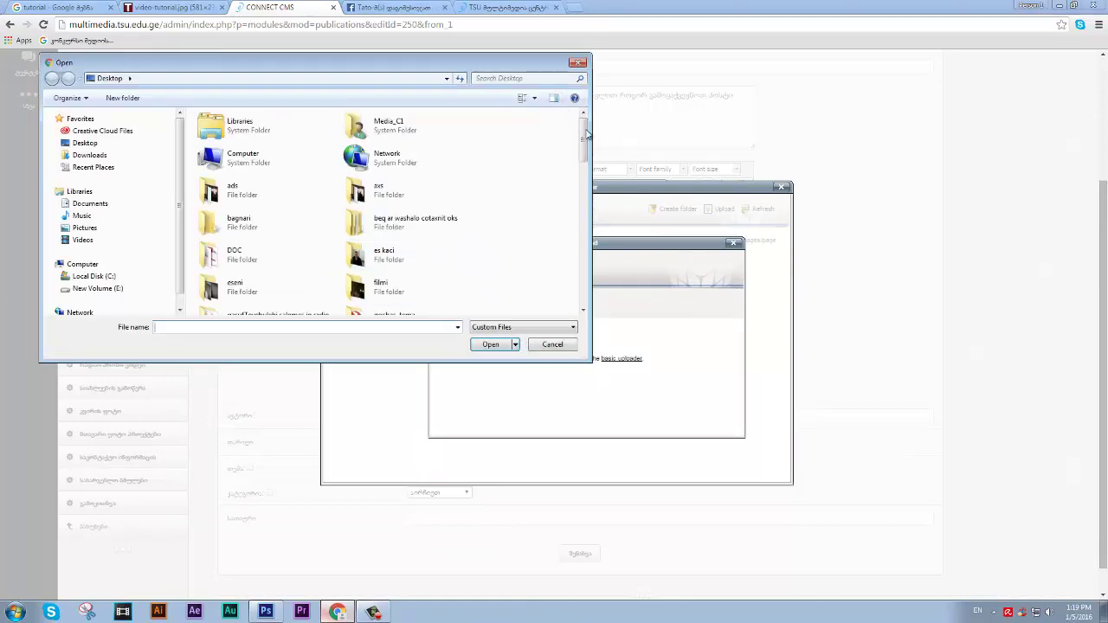
pyautogui.moveTo(585, 132); pyautogui.dragTo(582, 294)
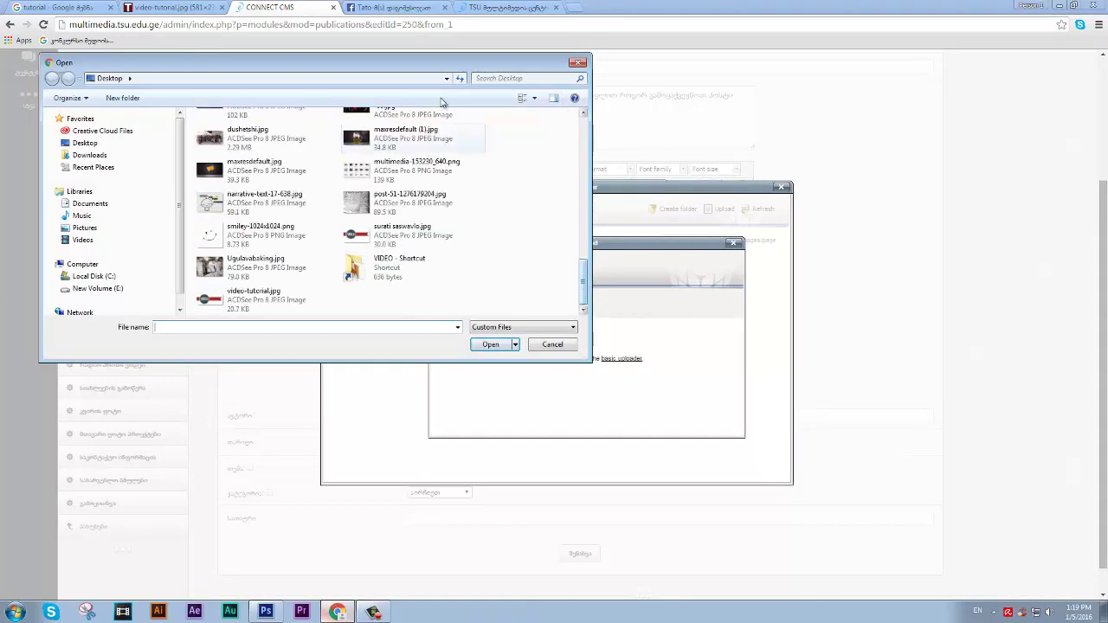
pyautogui.moveTo(428, 68); pyautogui.dragTo(495, 106)
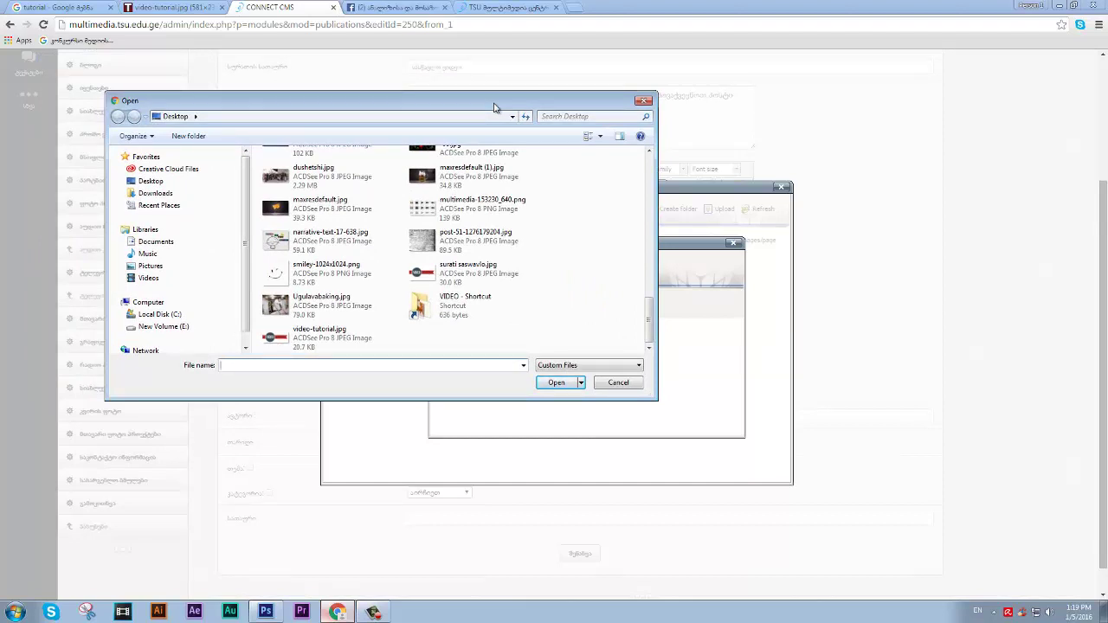
pyautogui.scroll(2, 648, 286)
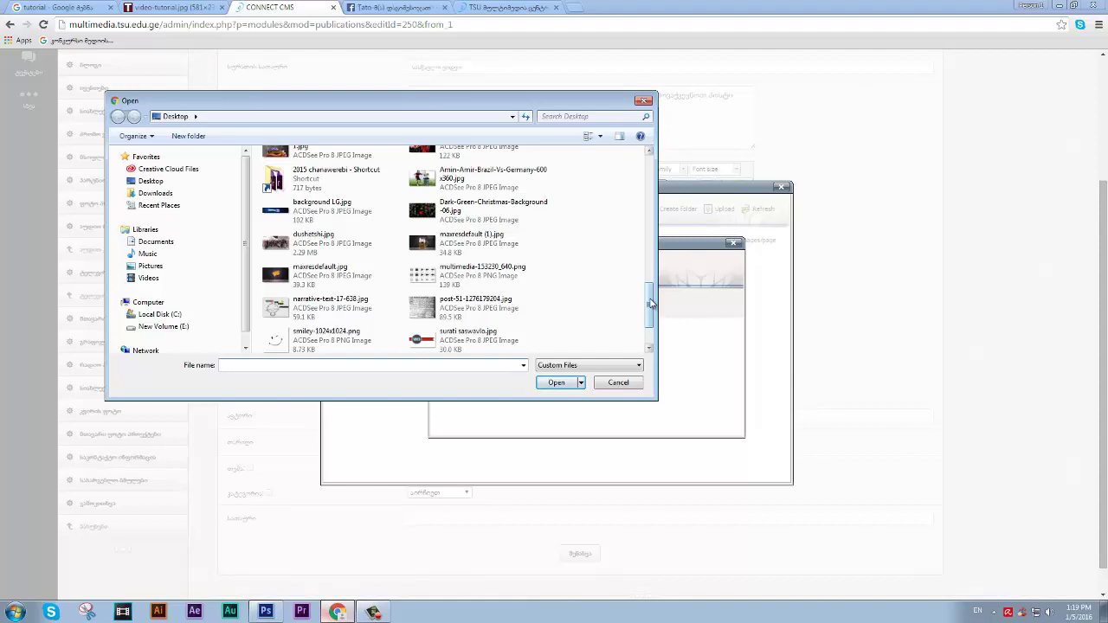
pyautogui.click(320, 271)
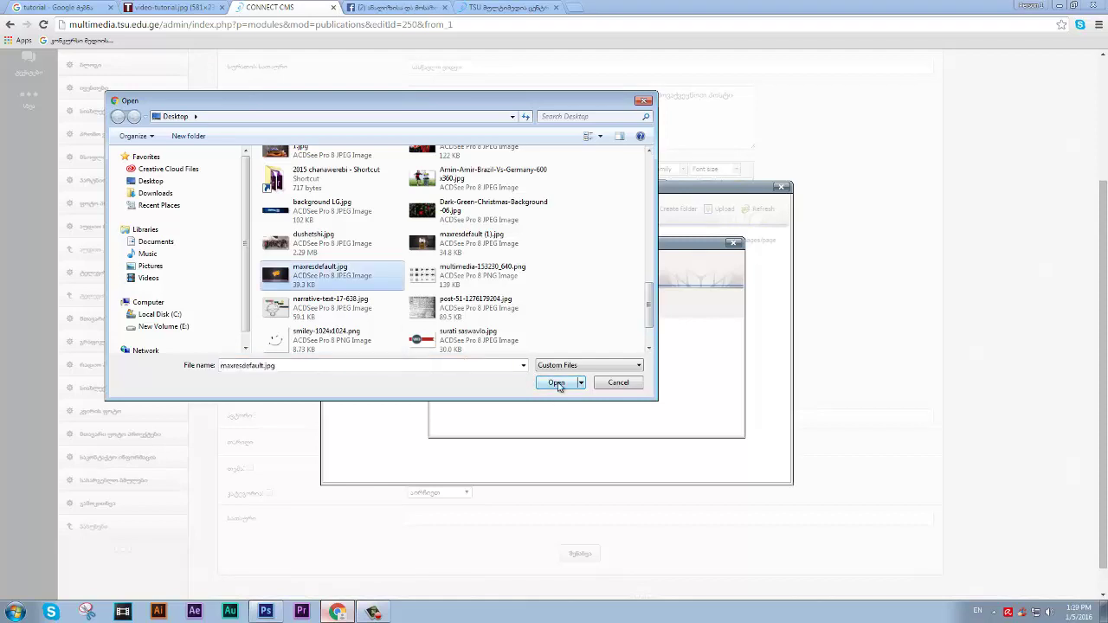
pyautogui.click(558, 383)
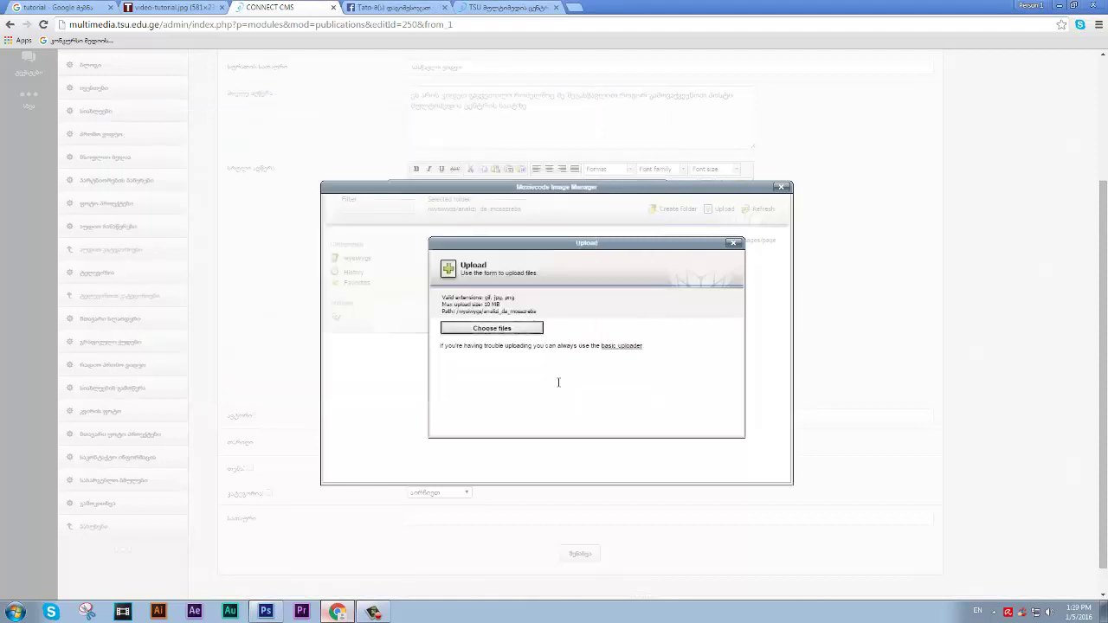
pyautogui.click(494, 387)
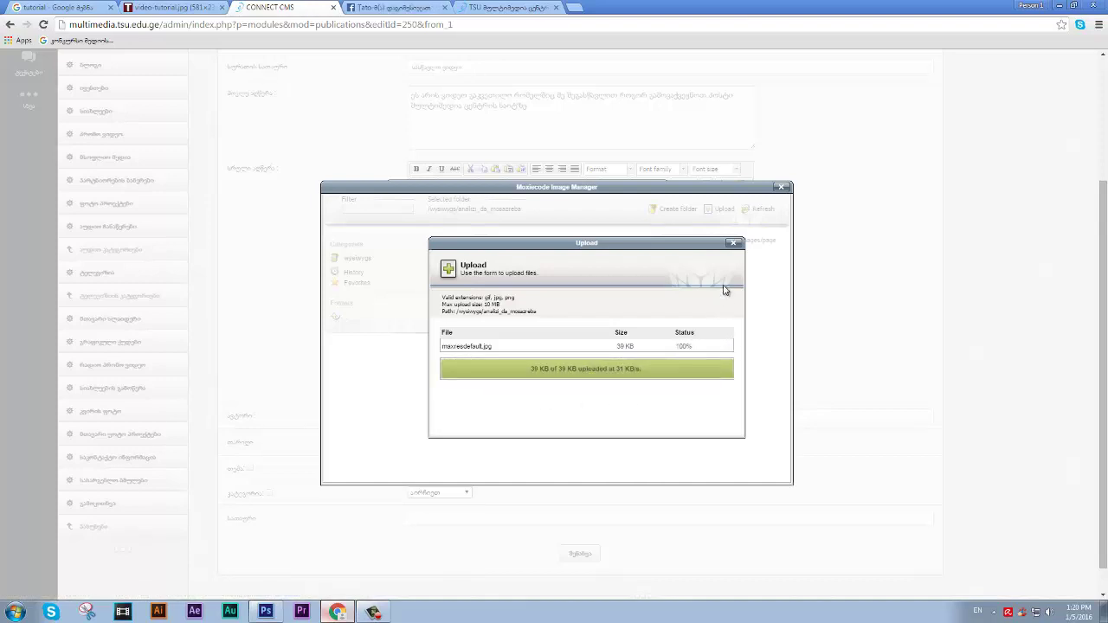
pyautogui.click(732, 245)
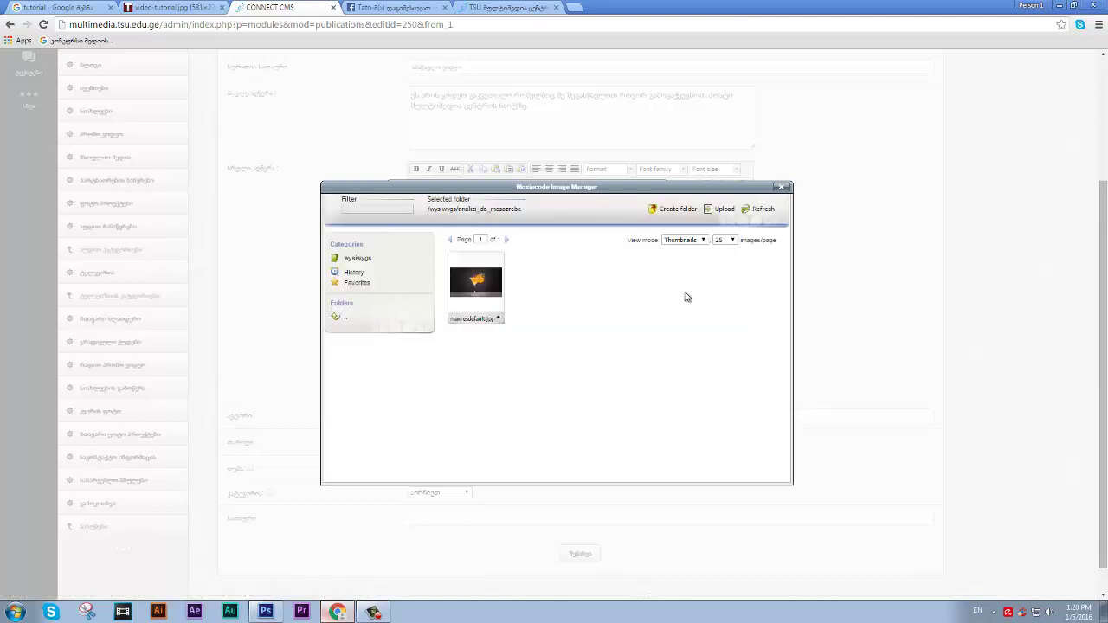
# Choose the uploaded maxresdefault.jpg as the image to insert in the full description.
pyautogui.moveTo(586, 185); pyautogui.dragTo(616, 161)
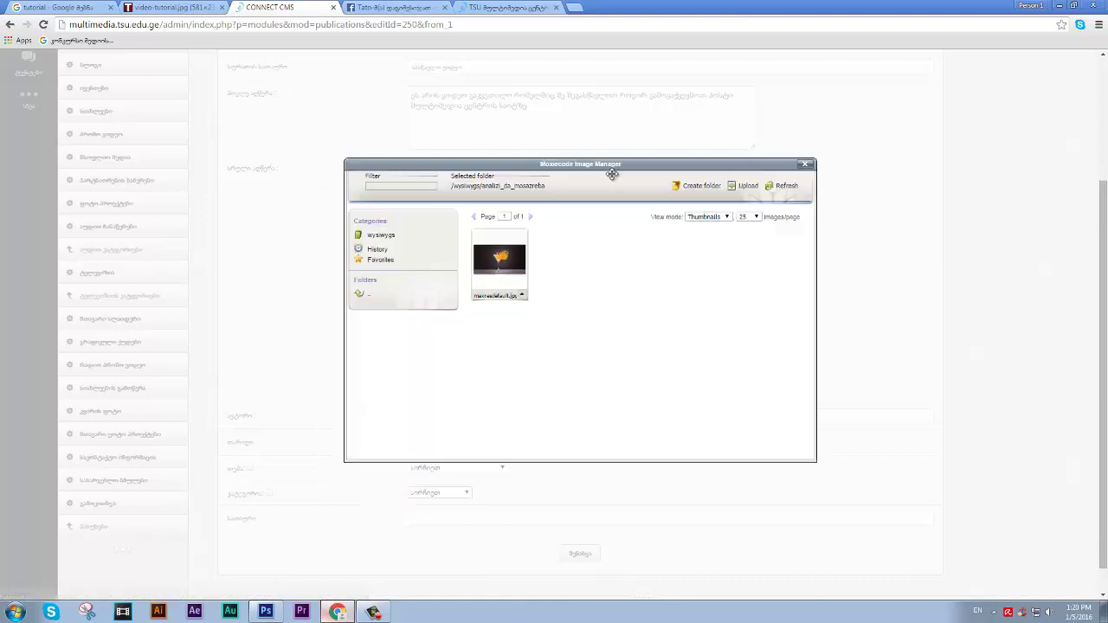
pyautogui.click(506, 268)
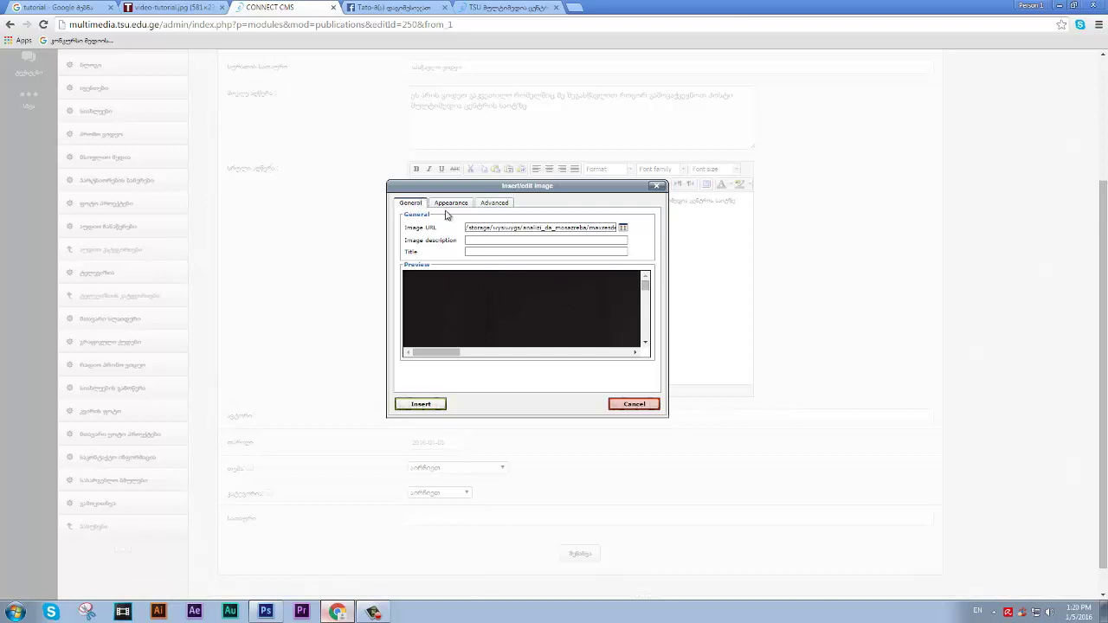
pyautogui.moveTo(468, 185); pyautogui.dragTo(437, 187)
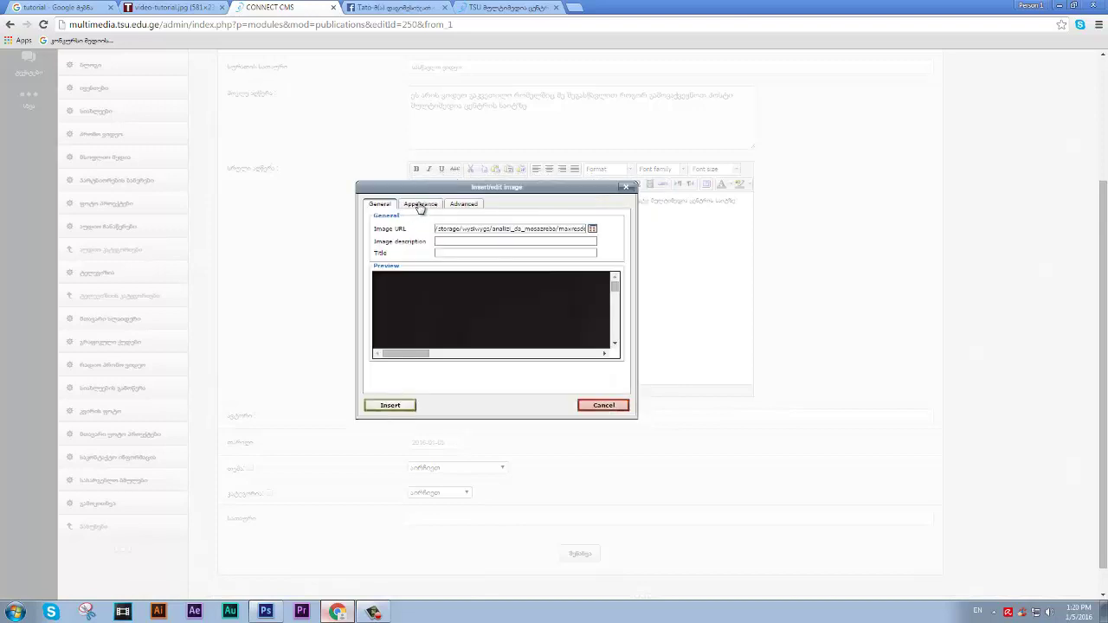
# Set the image's width to 560 px with its proportions constrained.
pyautogui.click(420, 205)
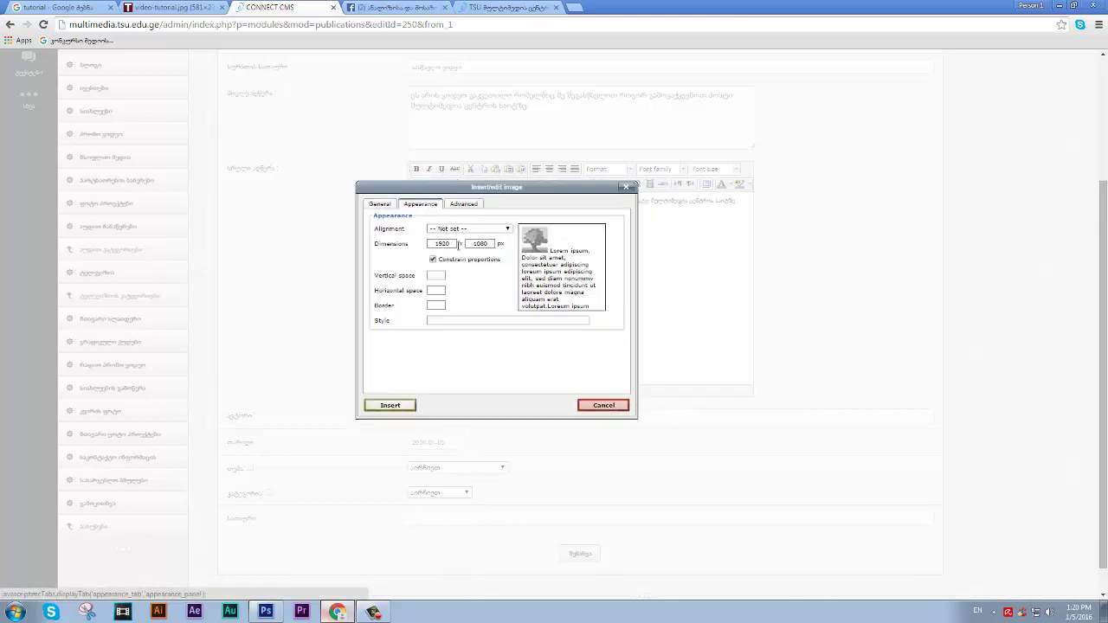
pyautogui.moveTo(457, 244); pyautogui.dragTo(490, 244)
pyautogui.click(433, 243)
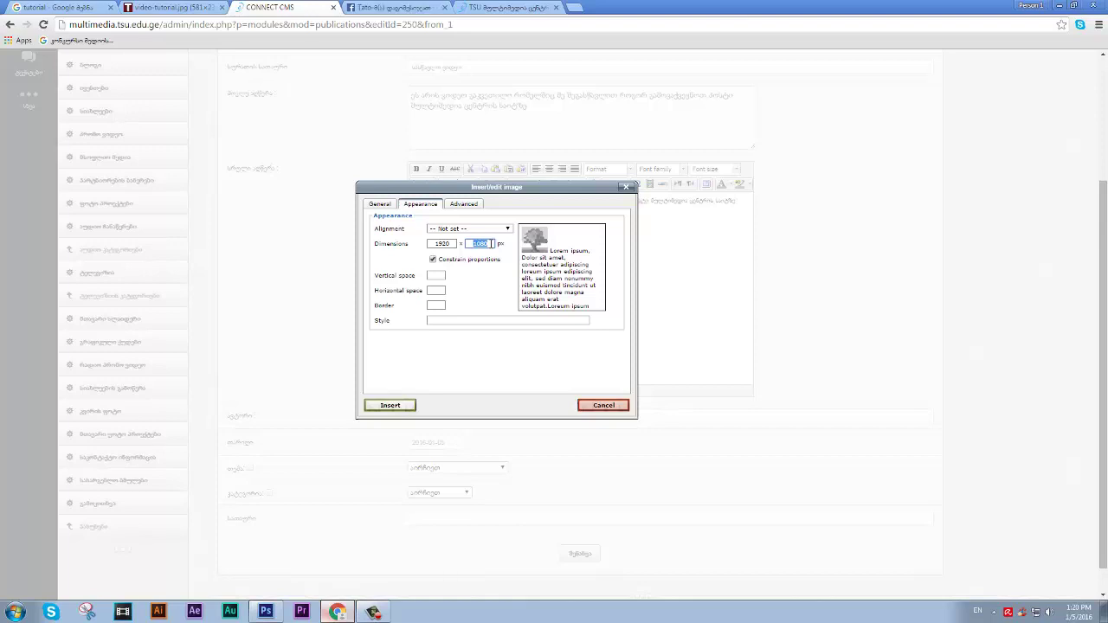
pyautogui.doubleClick(457, 245)
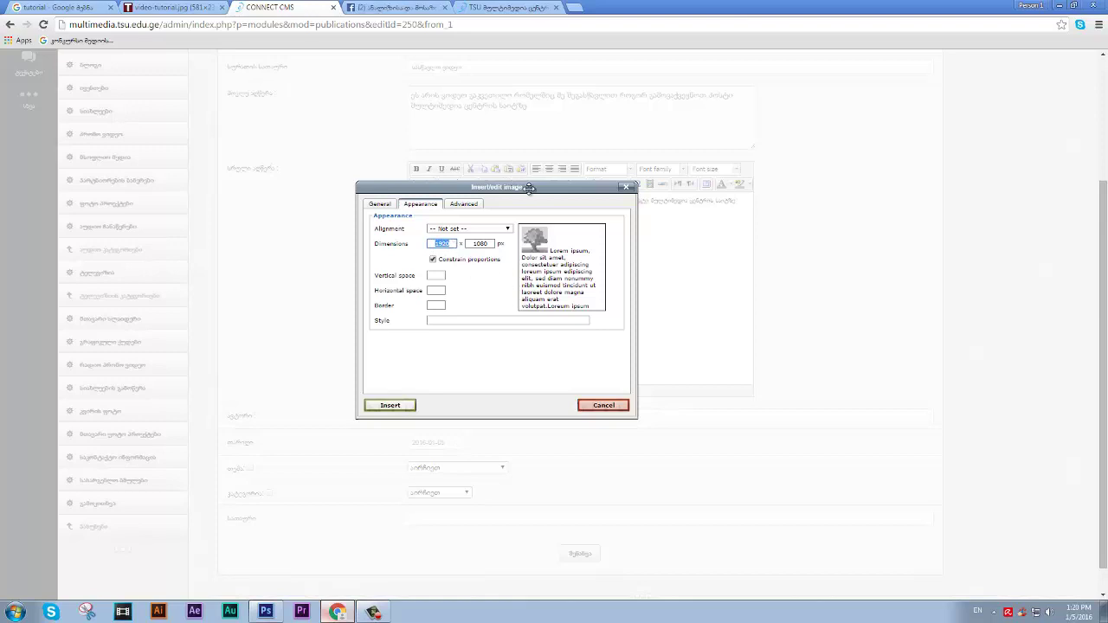
pyautogui.moveTo(526, 187); pyautogui.dragTo(518, 188)
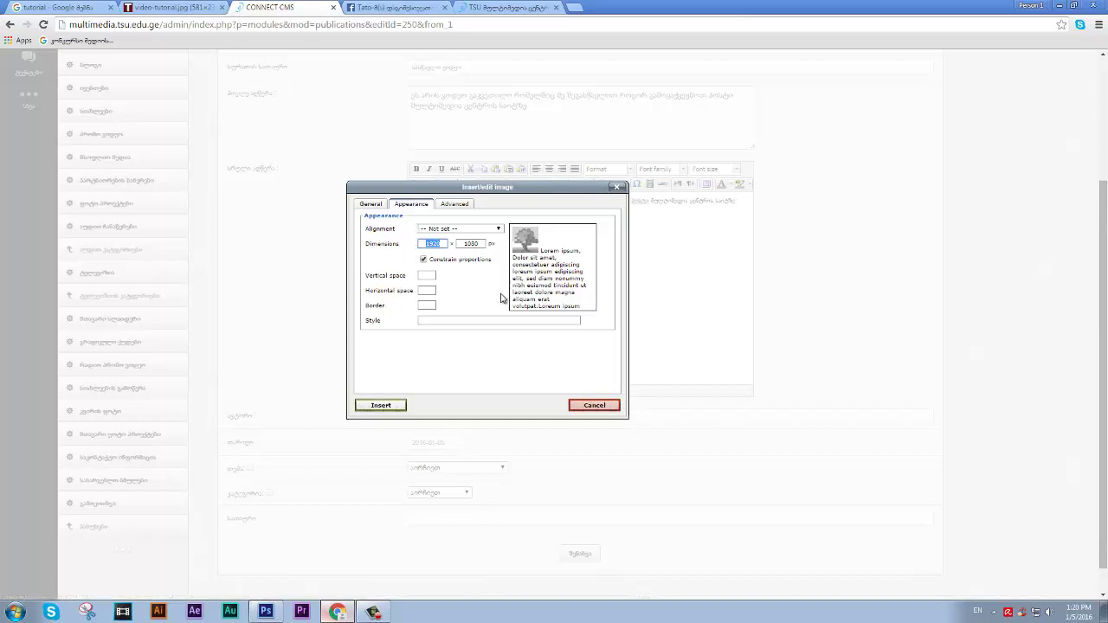
pyautogui.write('560')
pyautogui.moveTo(529, 189); pyautogui.dragTo(526, 197)
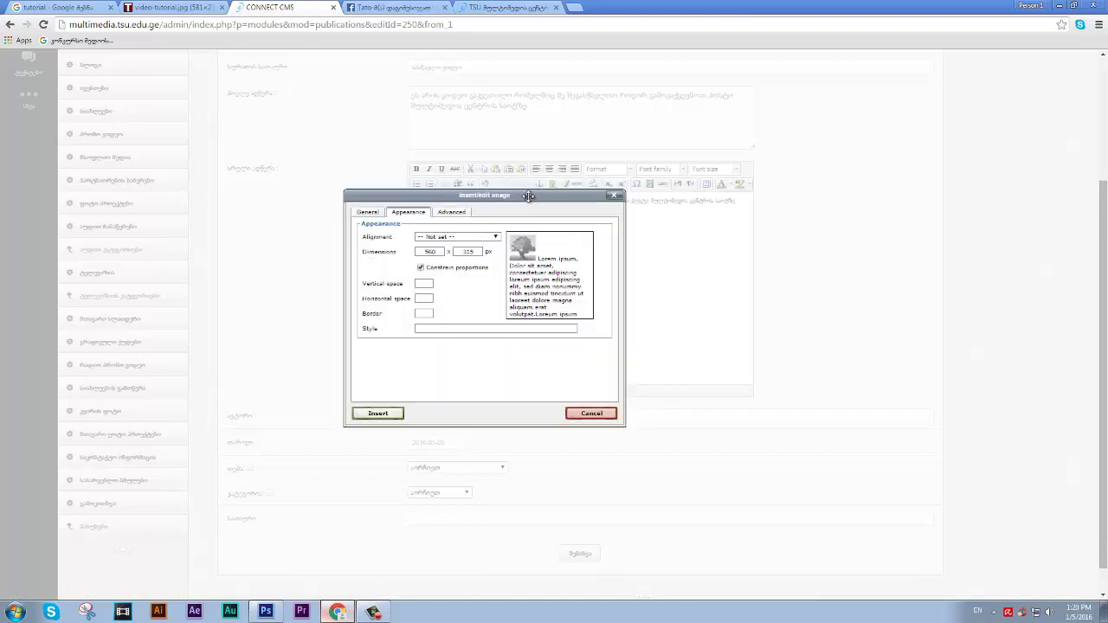
pyautogui.doubleClick(430, 251)
pyautogui.click(439, 251)
pyautogui.moveTo(414, 252); pyautogui.dragTo(455, 251)
pyautogui.moveTo(517, 196); pyautogui.dragTo(493, 236)
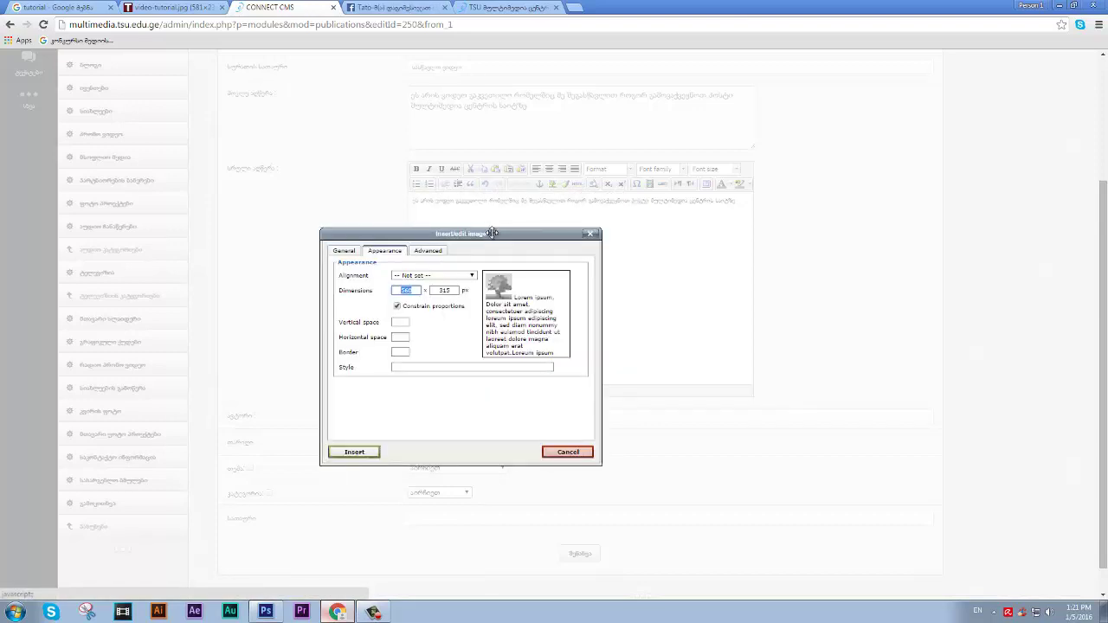
# Set both the vertical and the horizontal space around the image to 5.
pyautogui.click(403, 322)
pyautogui.write('5')
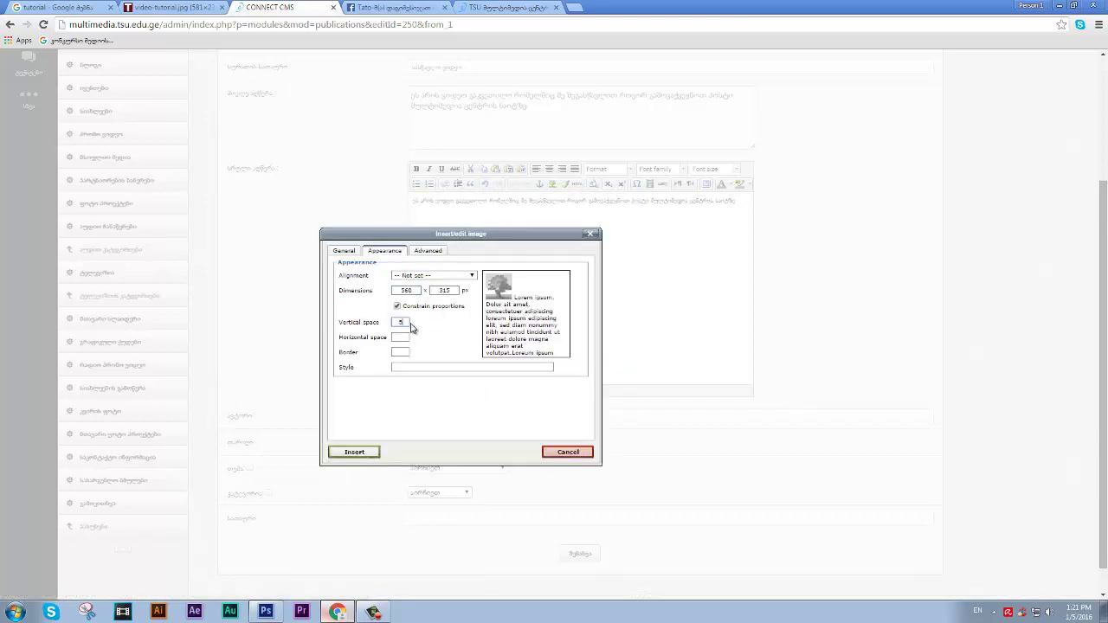
pyautogui.click(402, 337)
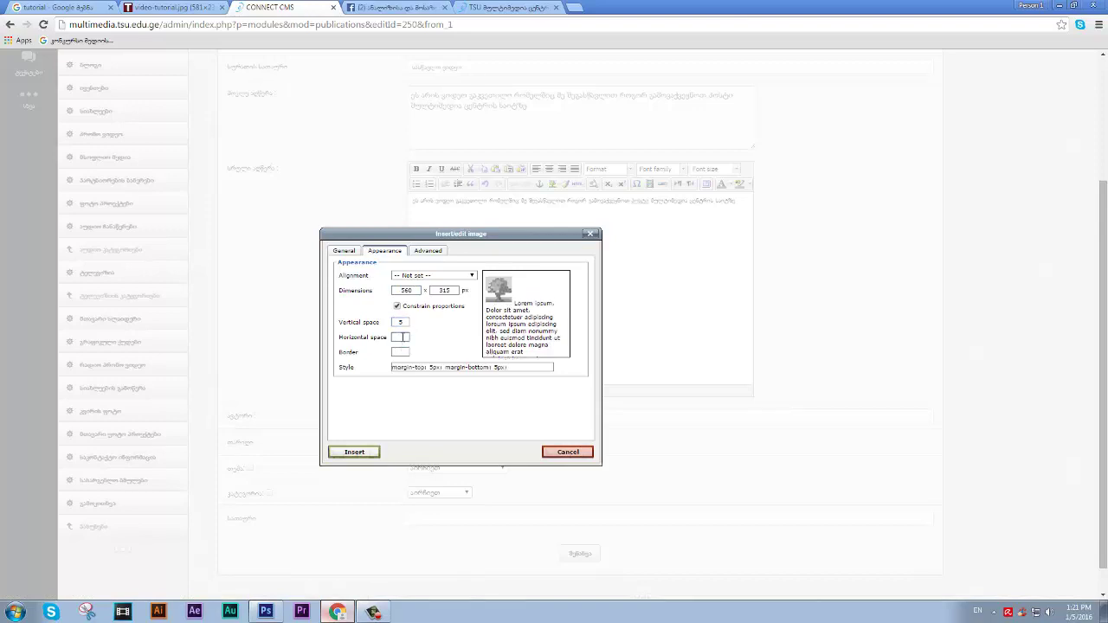
pyautogui.write('5')
pyautogui.click(437, 335)
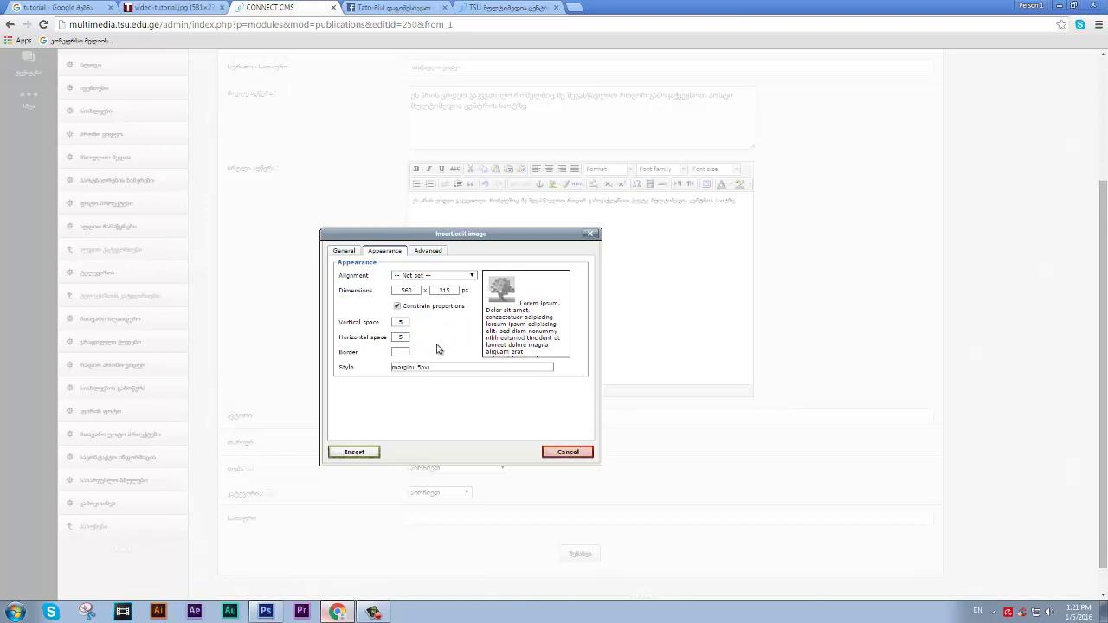
# Give the image a border of 1 and insert it into the full description without an image description.
pyautogui.click(400, 352)
pyautogui.write('1')
pyautogui.hotkey('shift', 'Home')
pyautogui.moveTo(495, 235); pyautogui.dragTo(508, 224)
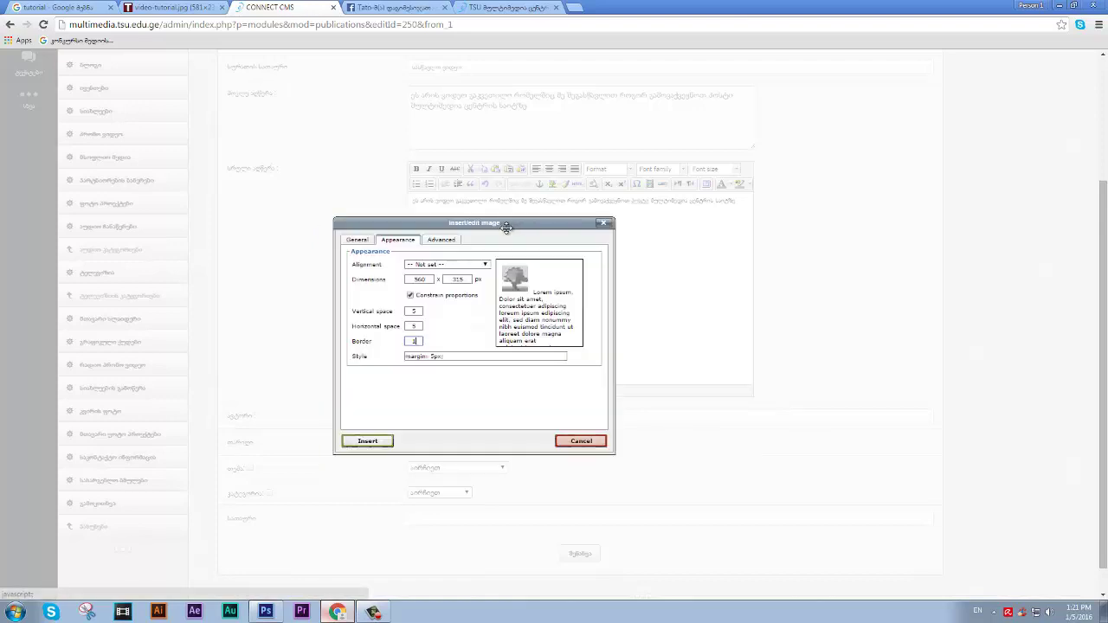
pyautogui.click(368, 442)
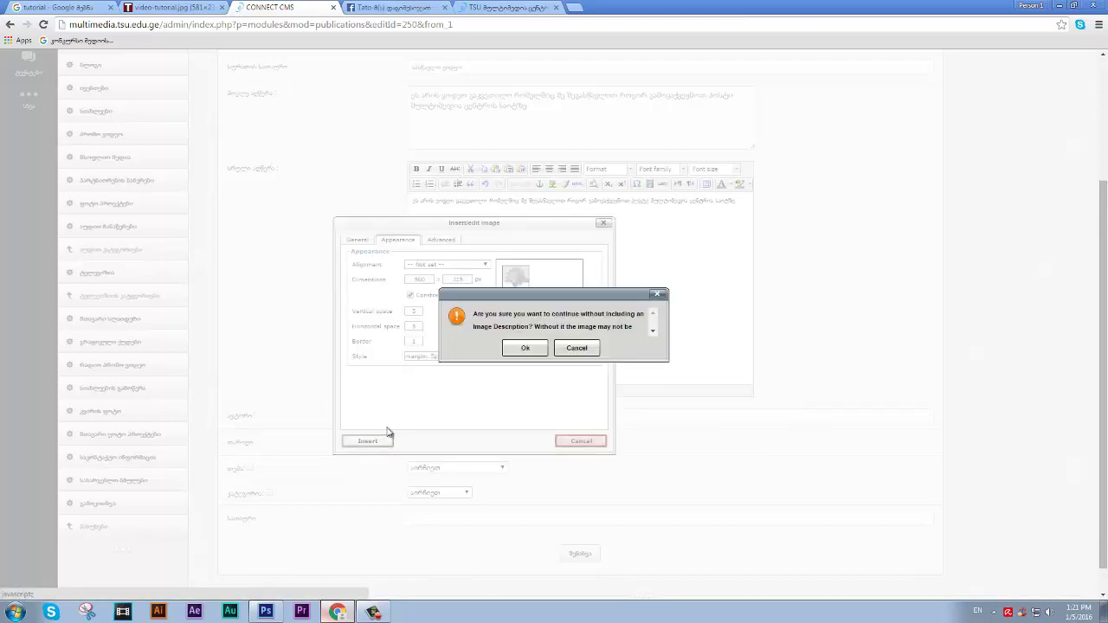
pyautogui.click(523, 347)
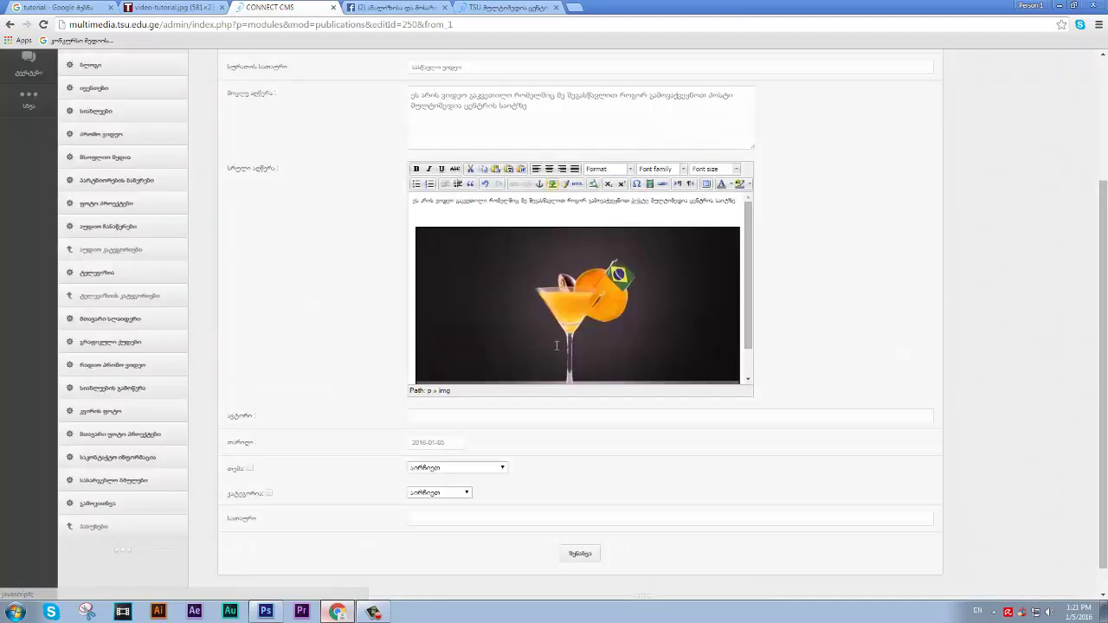
pyautogui.click(636, 288)
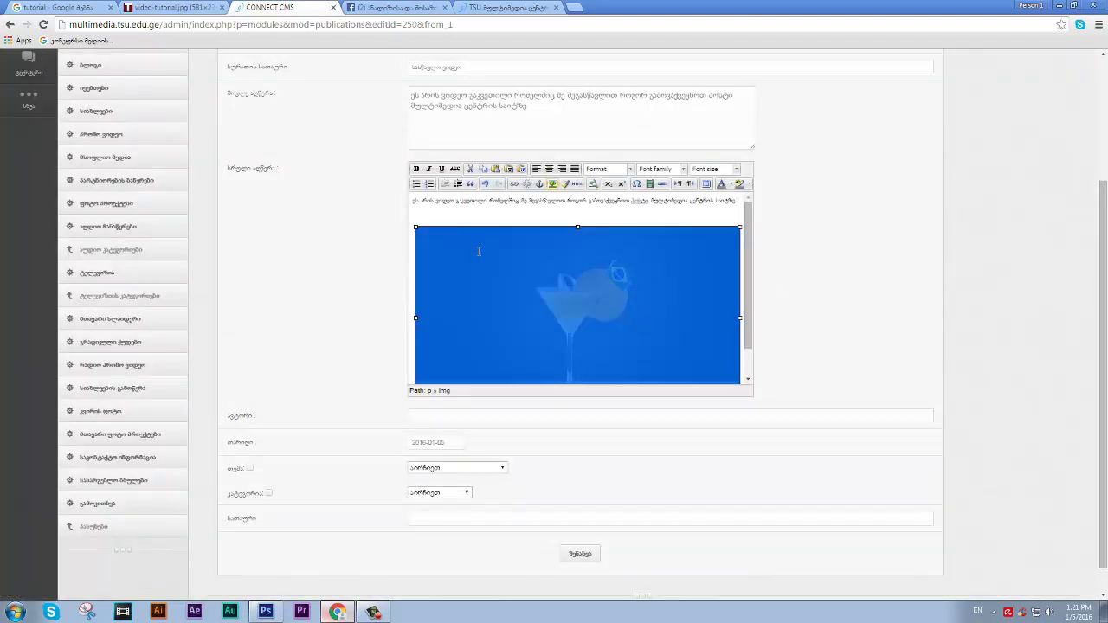
pyautogui.scroll(-1, 796, 277)
pyautogui.scroll(2, 762, 273)
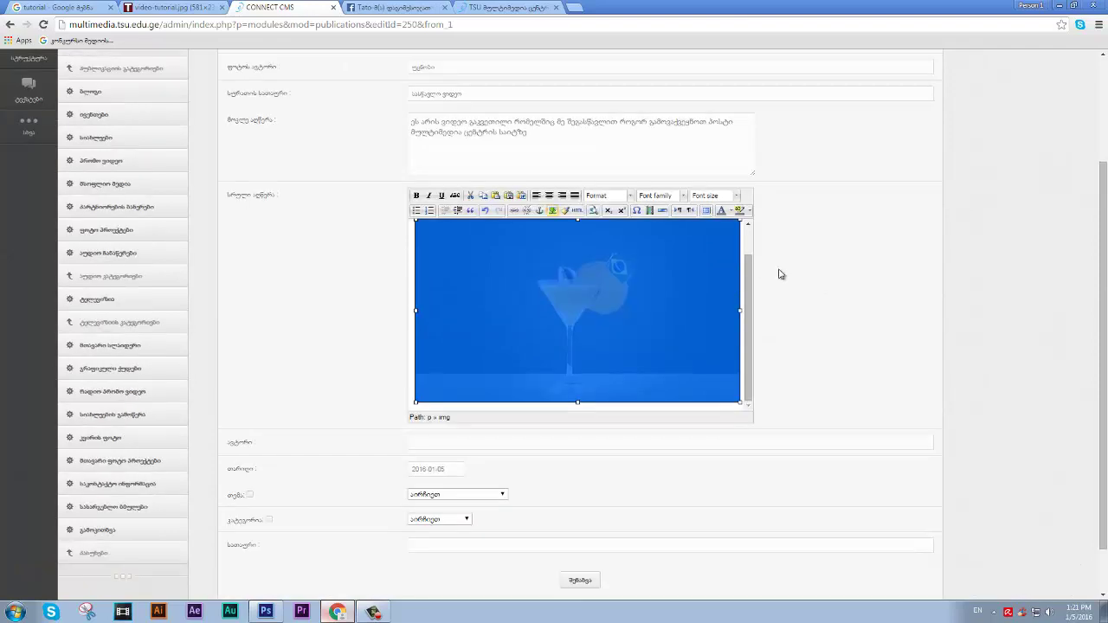
pyautogui.scroll(1, 521, 302)
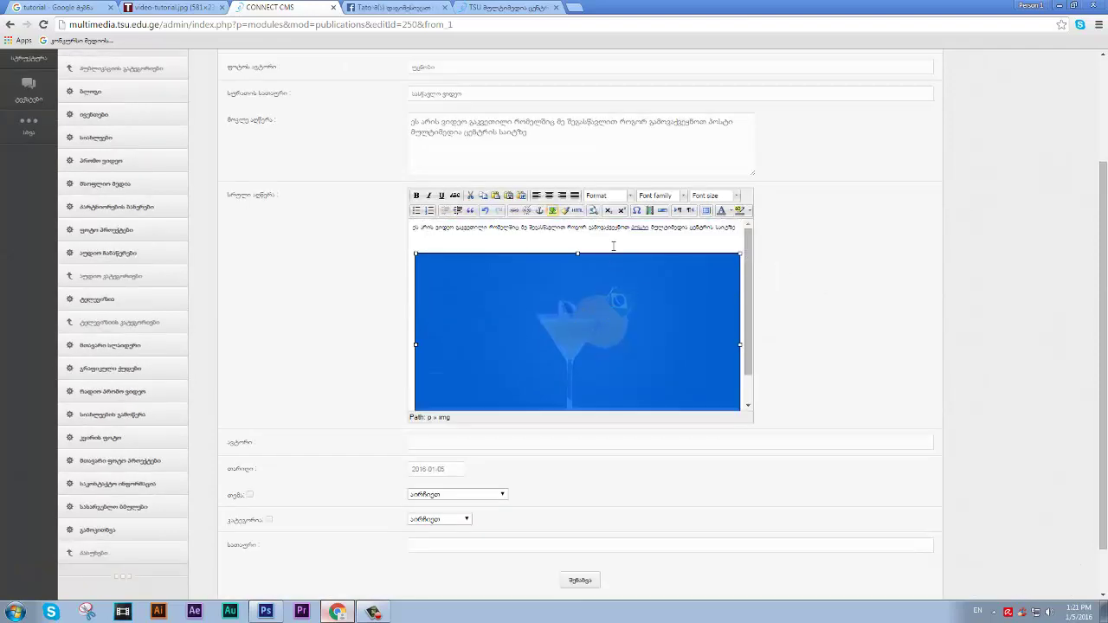
# Shrink the inserted image in the full description proportionally to about 206 × 116 px.
pyautogui.click(613, 245)
pyautogui.click(450, 272)
pyautogui.moveTo(415, 254); pyautogui.dragTo(620, 371)
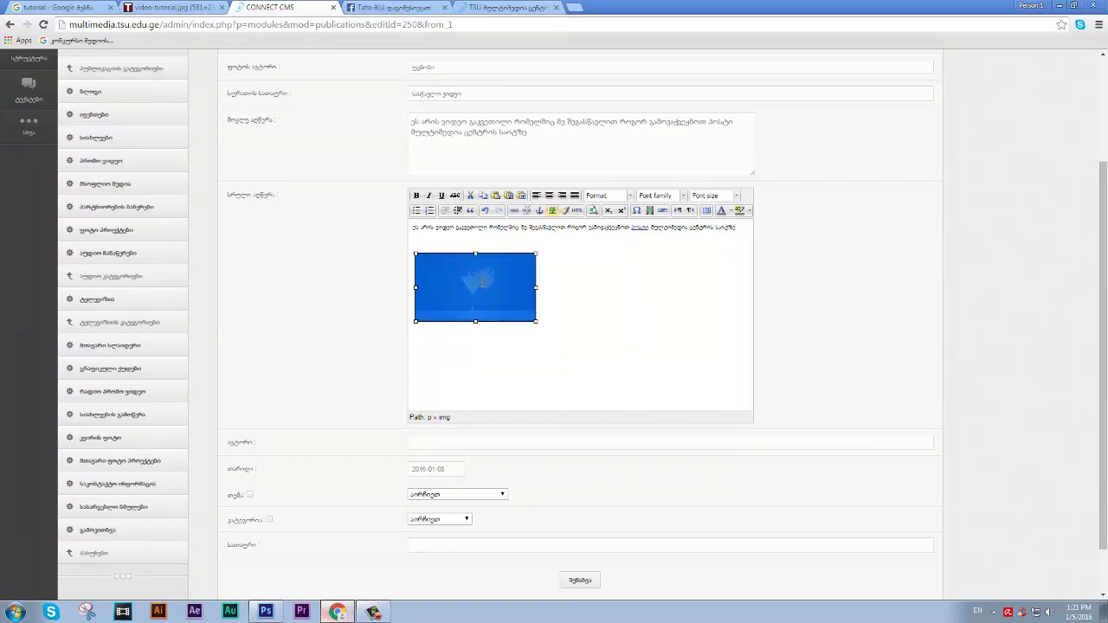
pyautogui.click(608, 296)
# Open the settings of the image in the full description and set its alignment to Left.
pyautogui.click(475, 287)
pyautogui.click(552, 211)
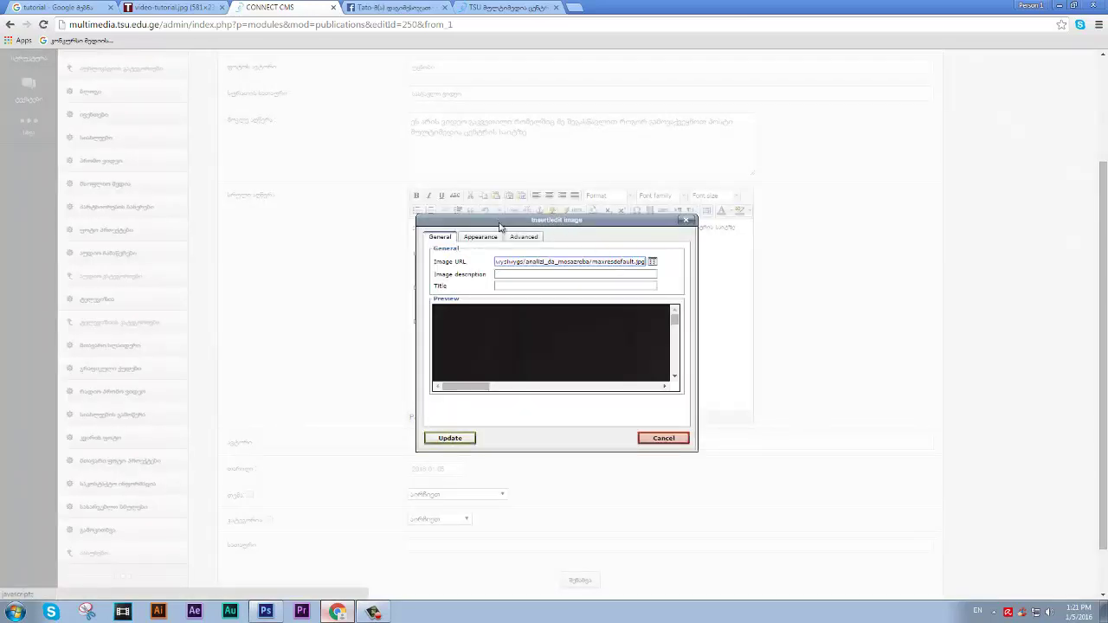
pyautogui.moveTo(502, 220); pyautogui.dragTo(699, 248)
pyautogui.click(456, 292)
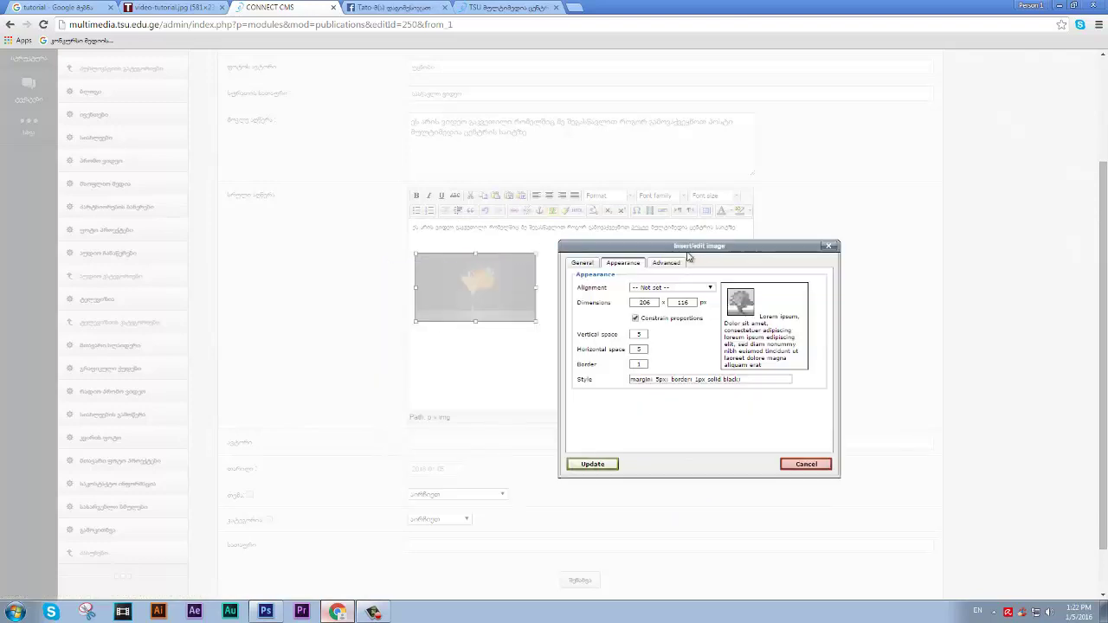
pyautogui.click(681, 288)
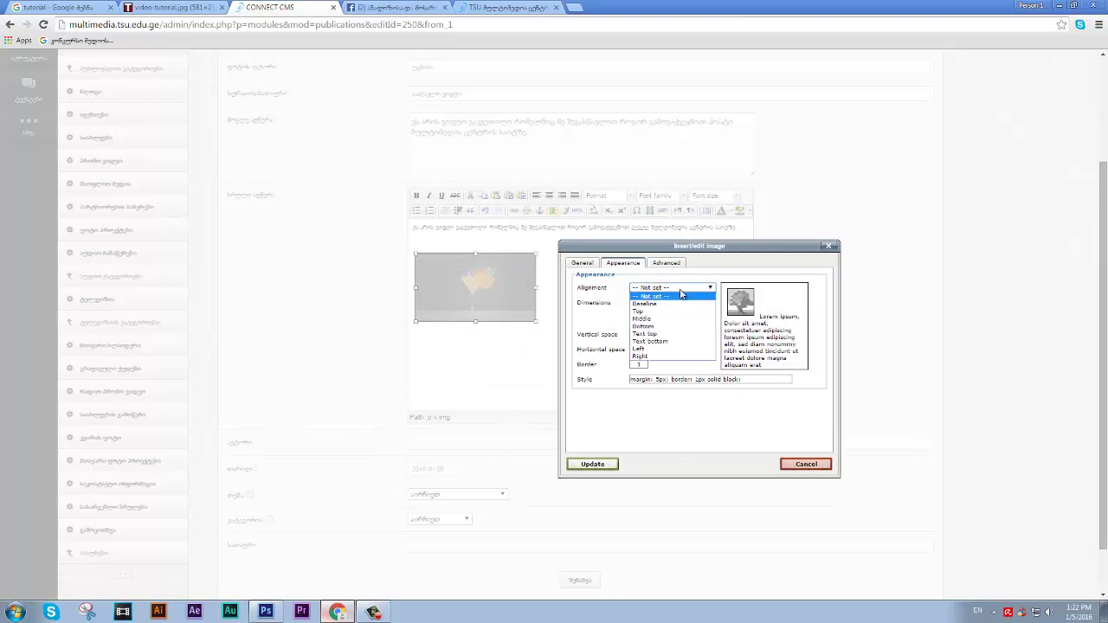
pyautogui.click(645, 348)
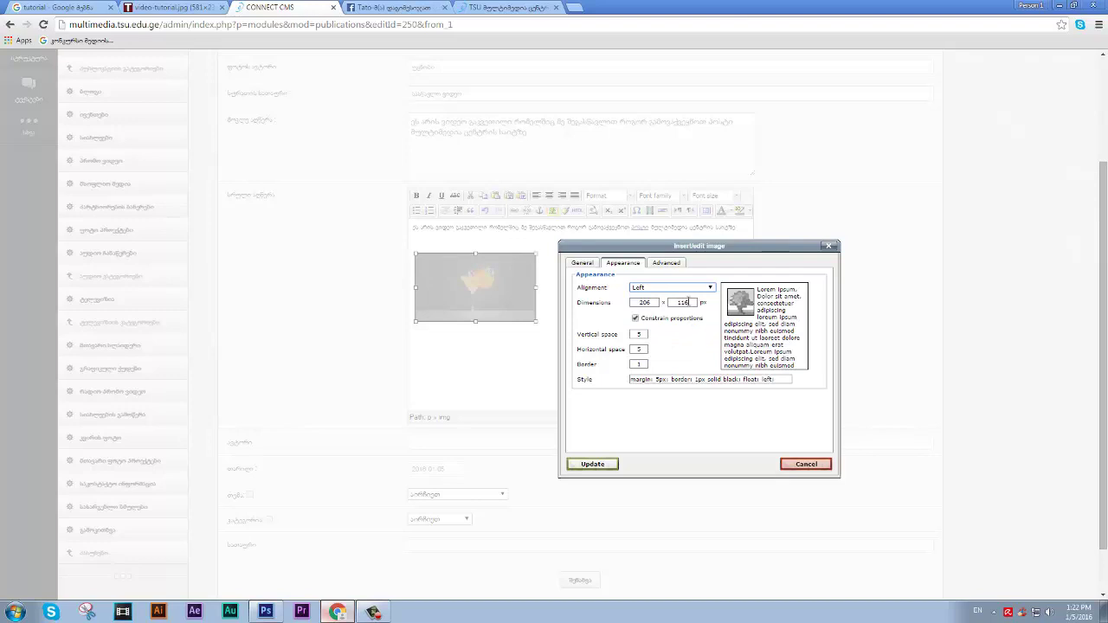
# Switch the image's alignment to Right and back to Left, and update the image without an image description.
pyautogui.click(692, 293)
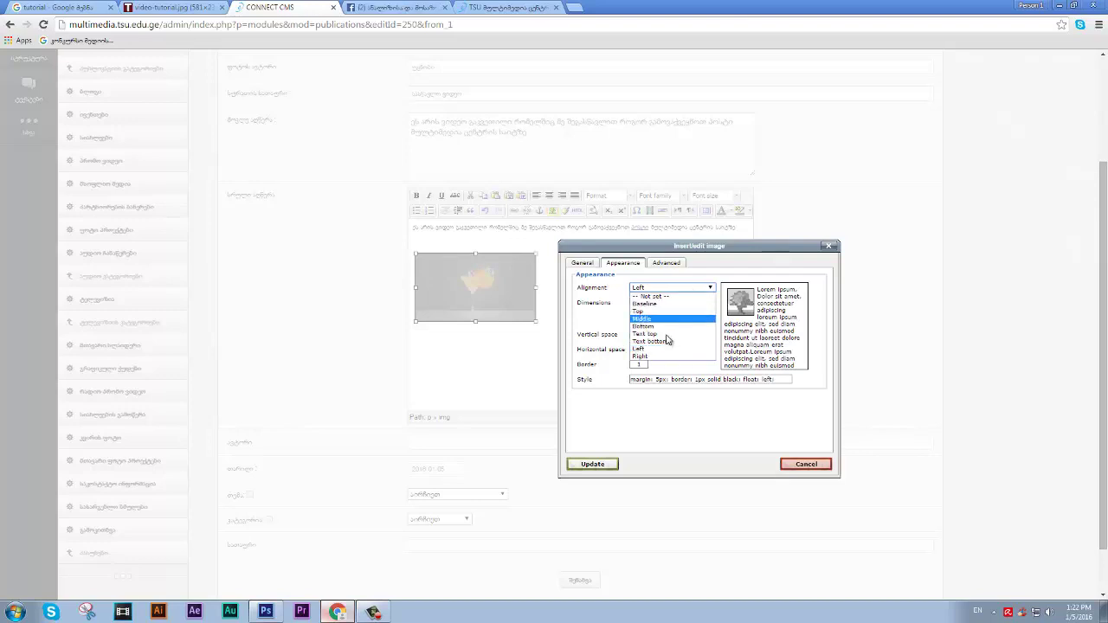
pyautogui.click(653, 359)
pyautogui.click(653, 294)
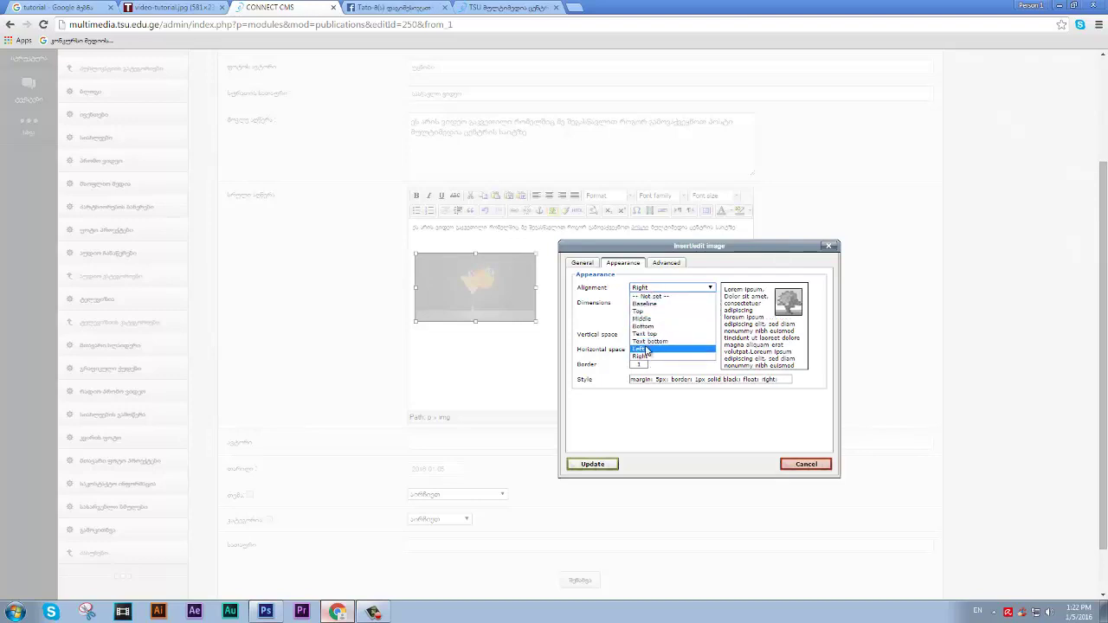
pyautogui.click(646, 347)
pyautogui.click(593, 464)
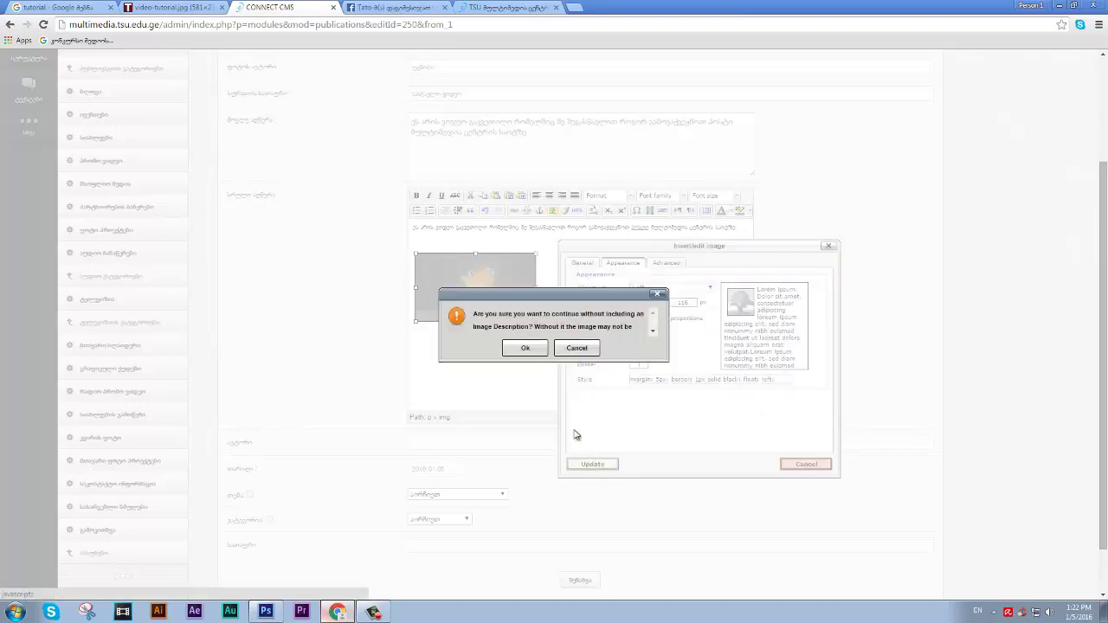
pyautogui.click(530, 348)
pyautogui.click(608, 307)
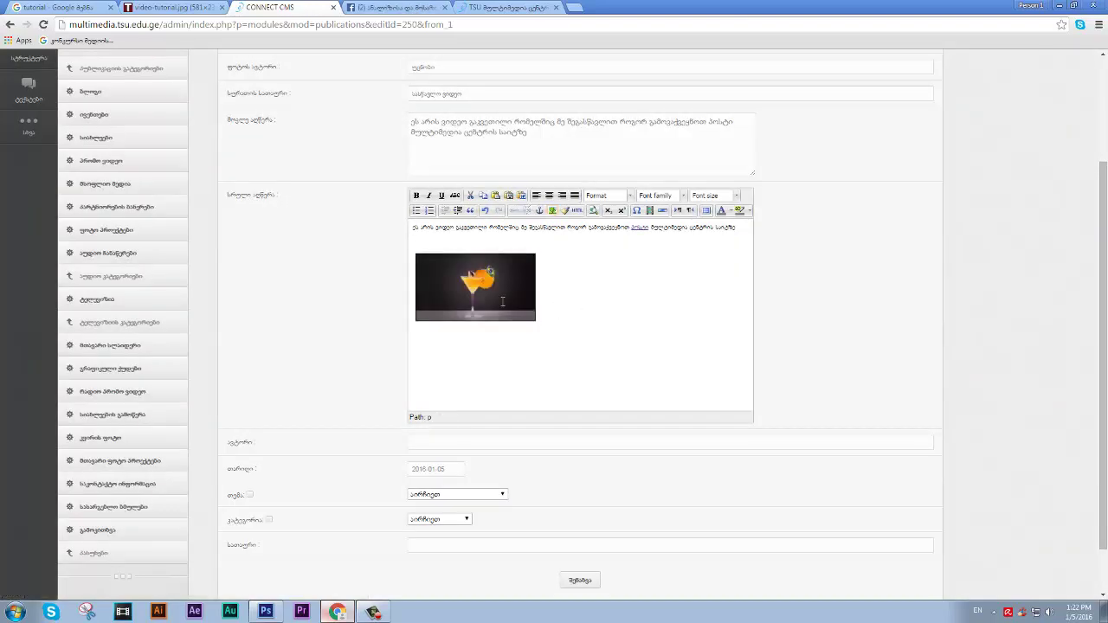
# Enter მულტიმედია ცენტრი as the publication's author.
pyautogui.click(502, 302)
pyautogui.scroll(-1, 447, 378)
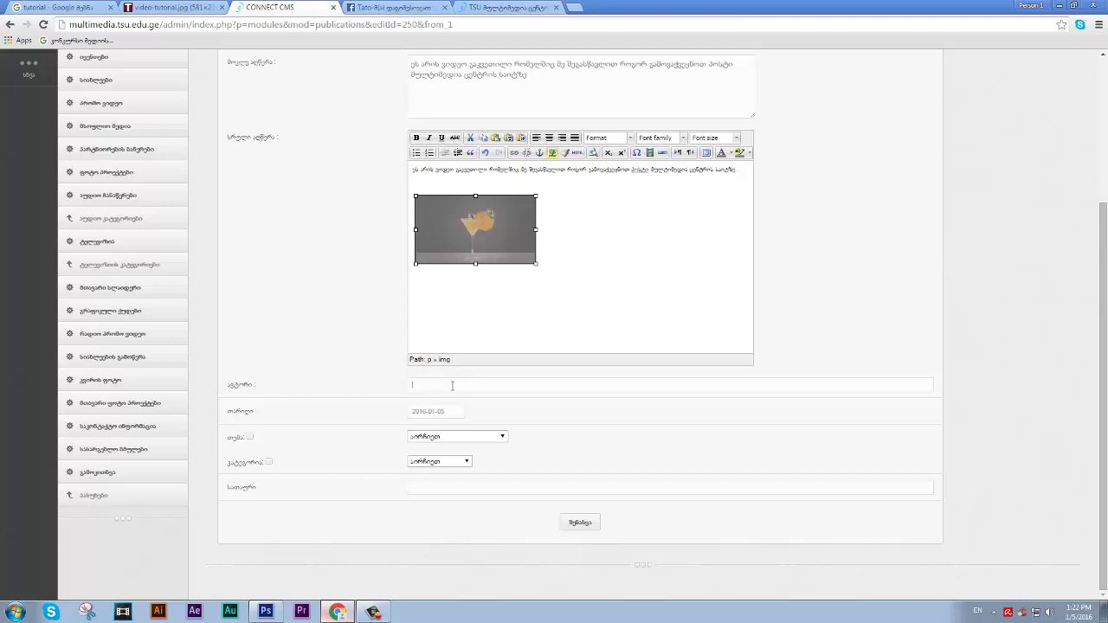
pyautogui.press('BackSpace')
pyautogui.press('BackSpace')
pyautogui.hotkey('alt', 'shift')
# Set the publication's theme to ანალიზი და მოსაზრება and its category to სხვა.
pyautogui.click(500, 439)
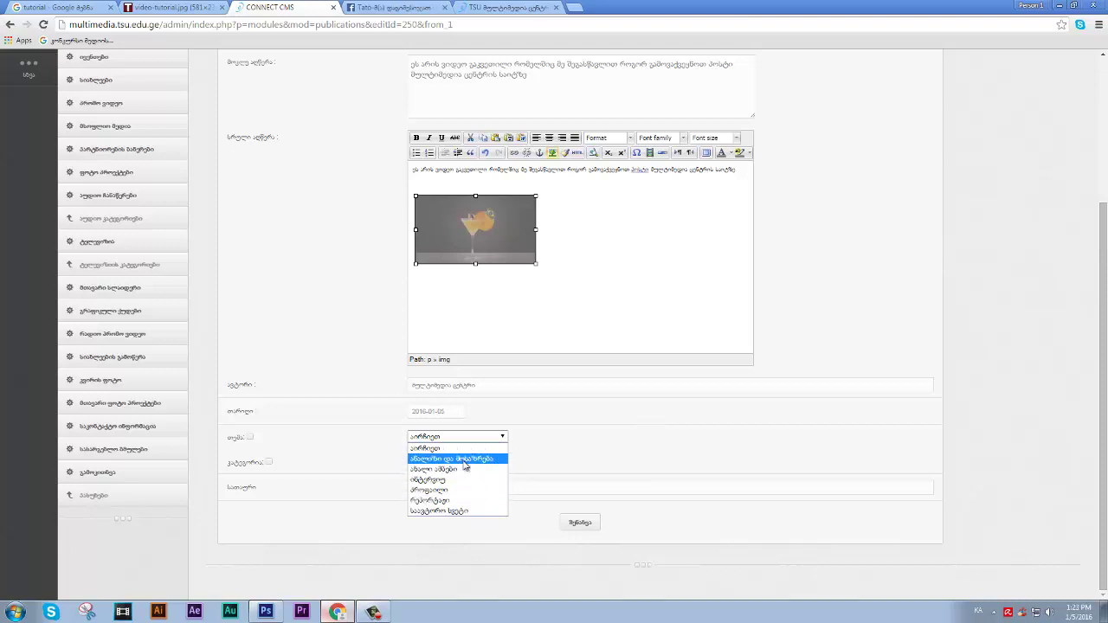
pyautogui.click(460, 459)
pyautogui.click(466, 463)
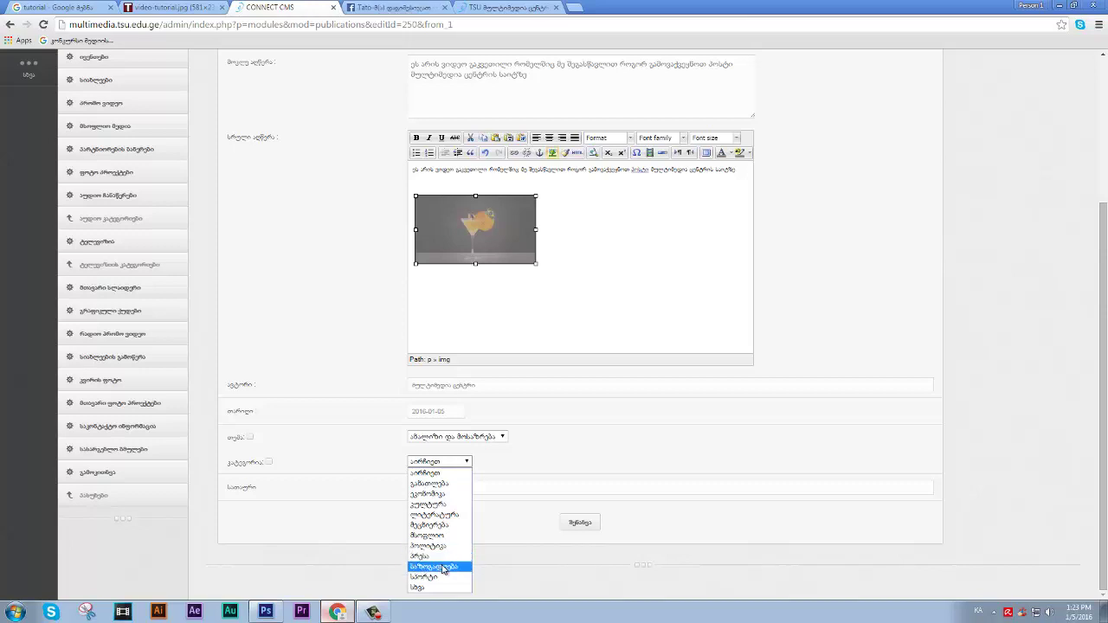
pyautogui.click(425, 587)
# Give the publication the title ვიდეო გაკვეთილი and save it.
pyautogui.click(416, 489)
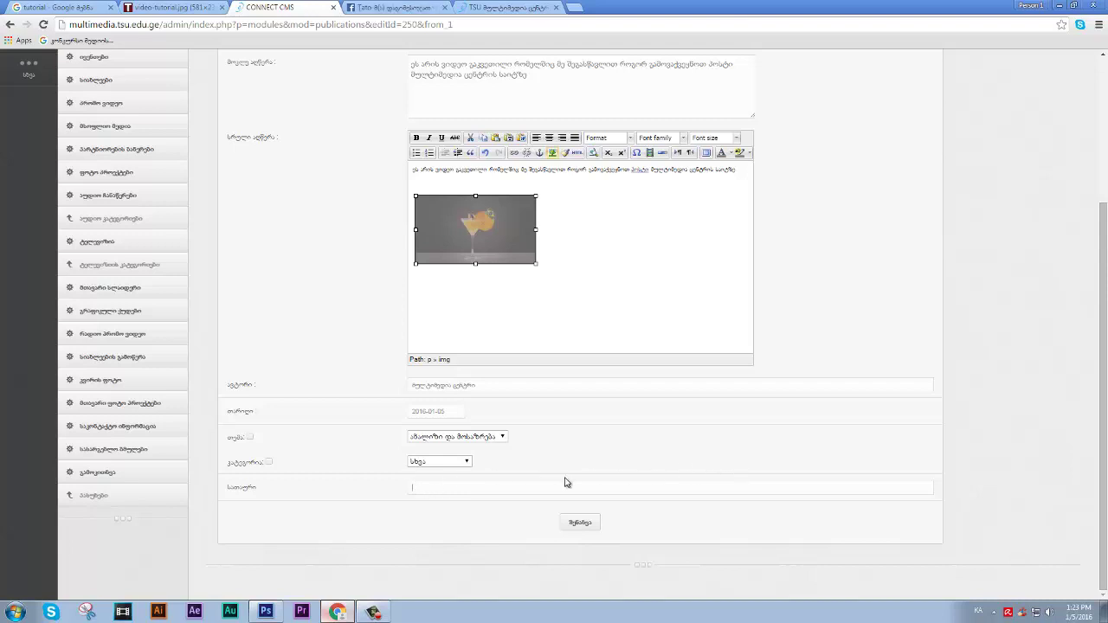
pyautogui.write('ქ')
pyautogui.press('BackSpace')
pyautogui.click(614, 245)
pyautogui.scroll(3, 903, 304)
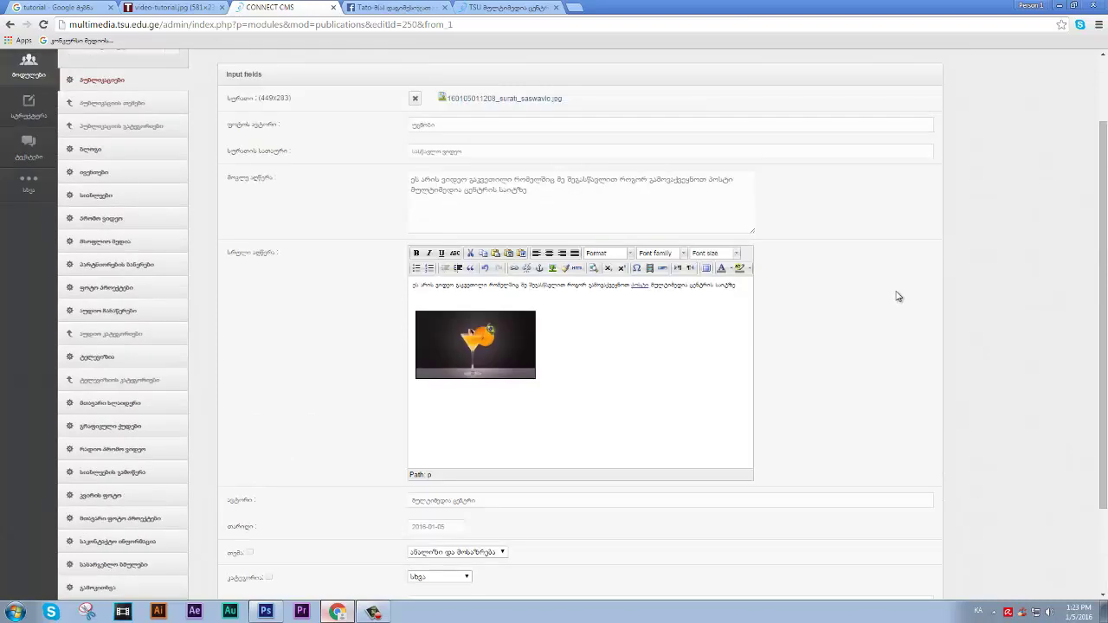
pyautogui.scroll(-3, 898, 297)
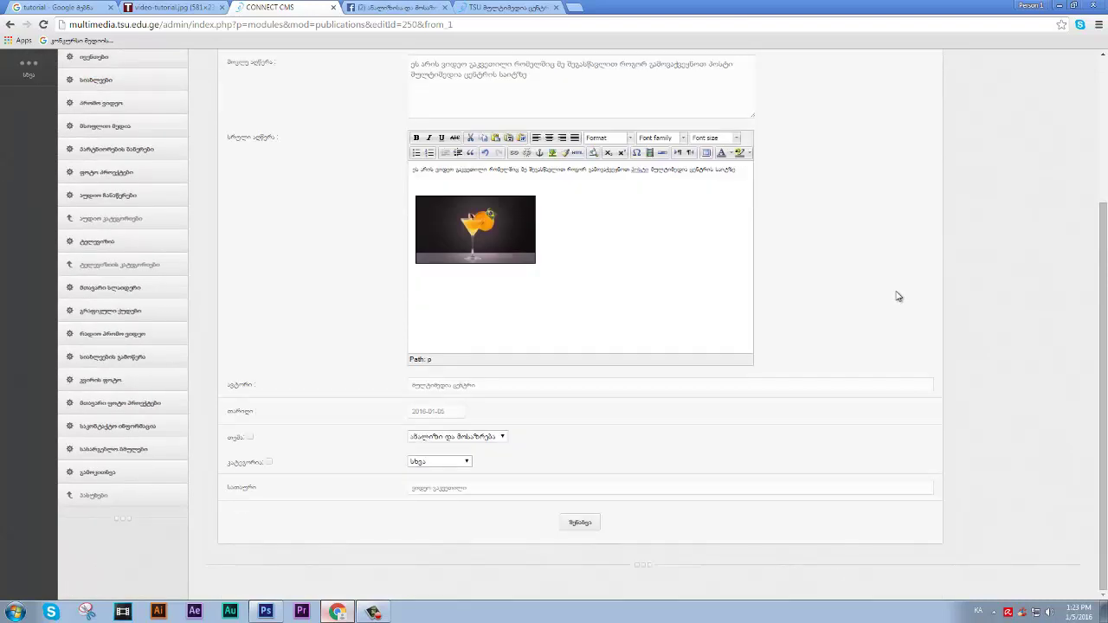
pyautogui.click(579, 523)
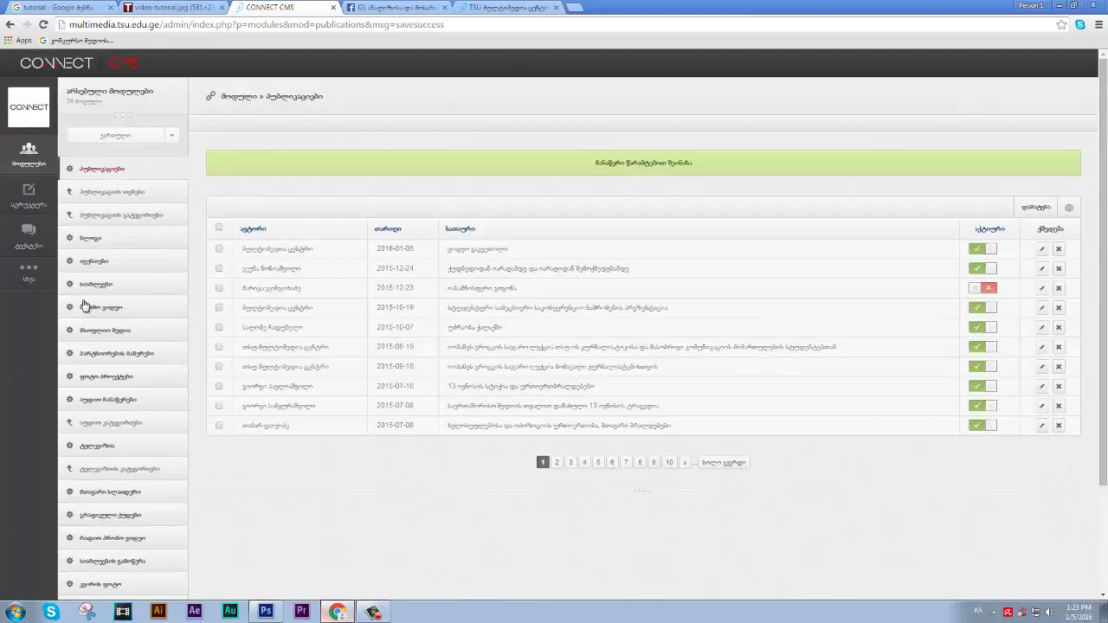
# Open the ვიდეო გაკვეთილი publication from the public site's home page and check its text and image.
pyautogui.click(519, 6)
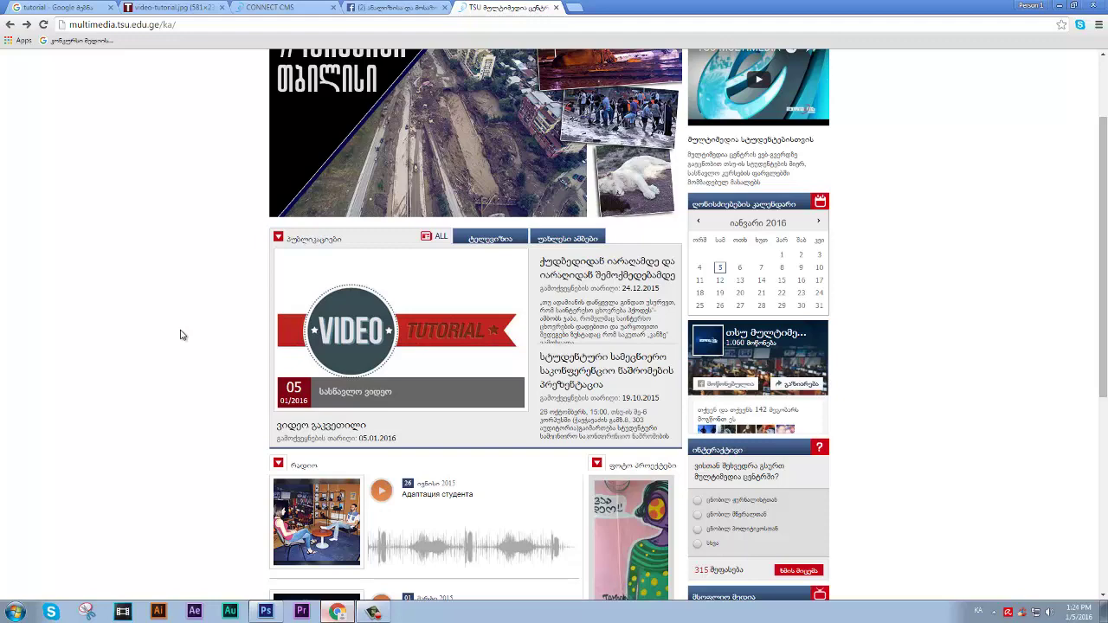
pyautogui.click(308, 431)
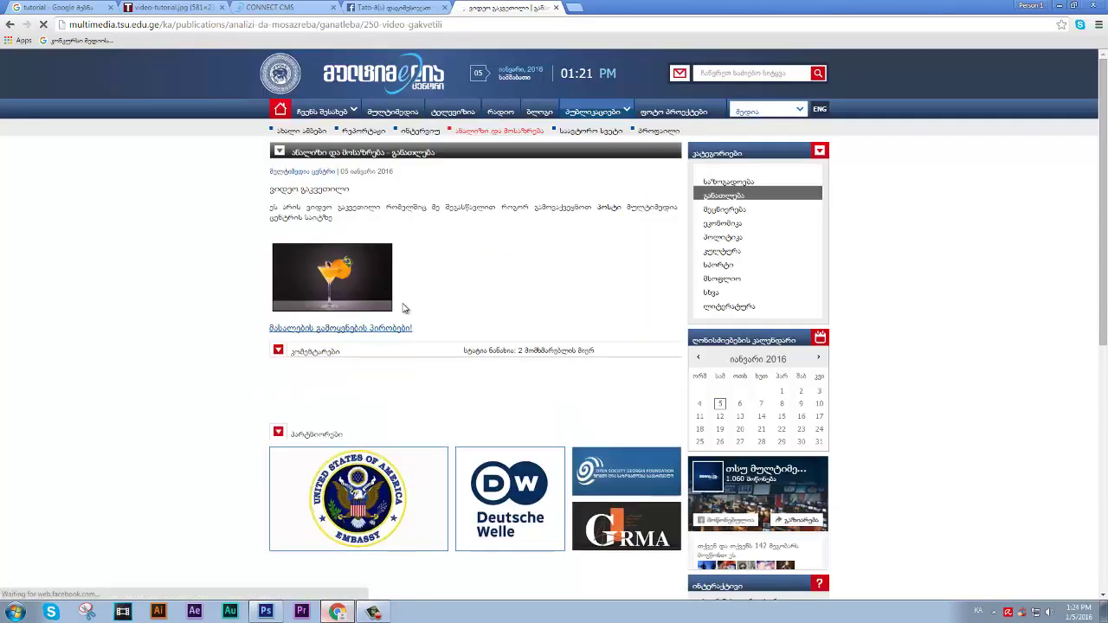
pyautogui.moveTo(435, 280); pyautogui.dragTo(255, 183)
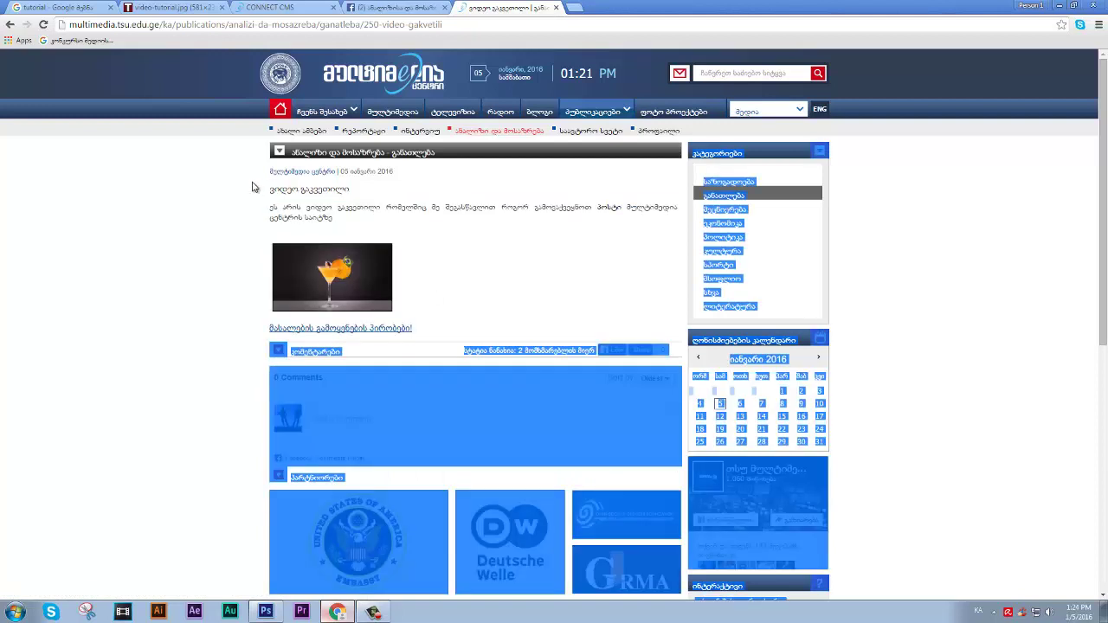
pyautogui.click(530, 255)
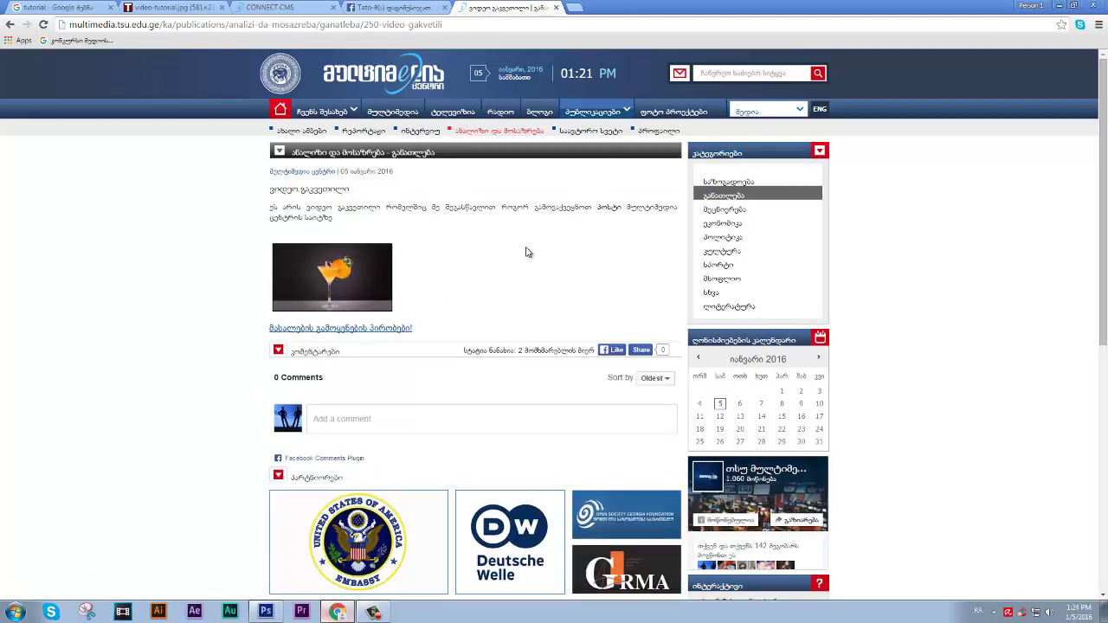